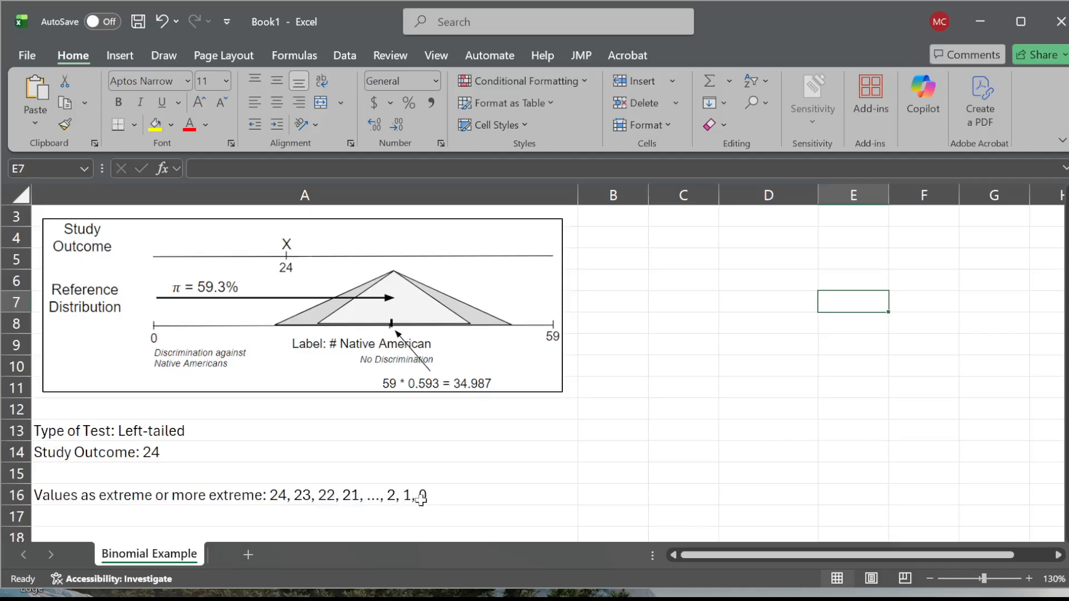
- Widen the # Correct column slightly
left_click(930, 579)
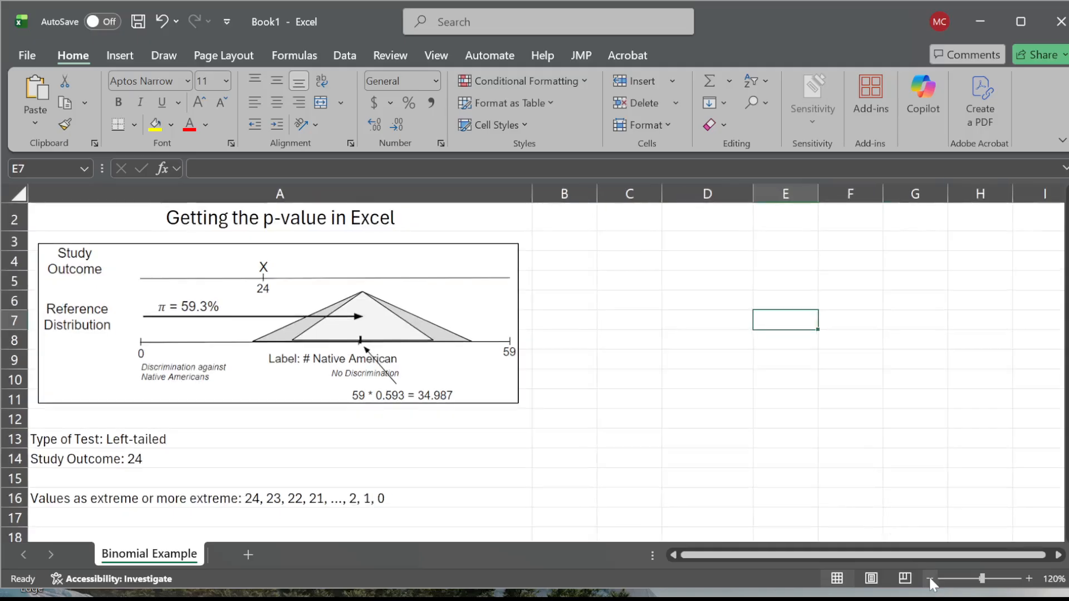
left_click(929, 577)
scroll(728, 286, "up", 1)
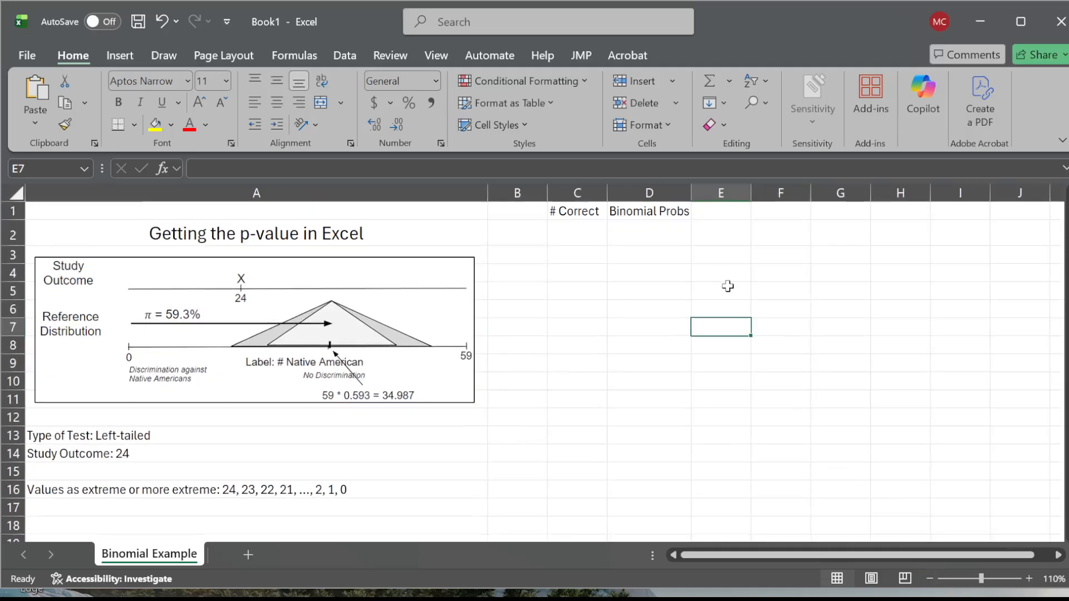
left_click(579, 215)
left_click_drag(607, 193, 613, 193)
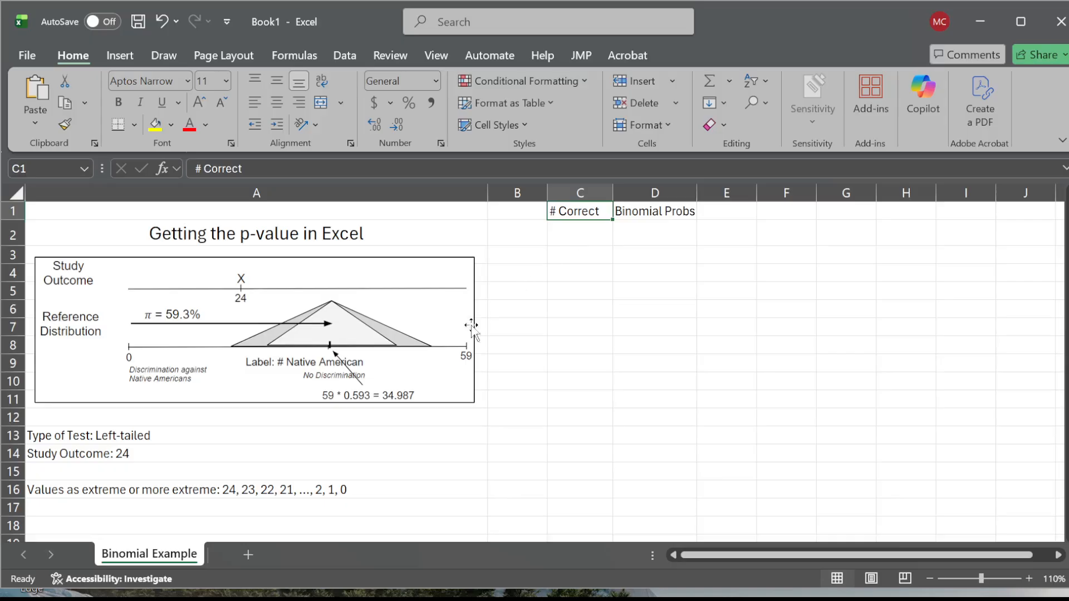
- Enter the starting values 0, 1 and 2 in cells C2 to C4 under # Correct
left_click(572, 239)
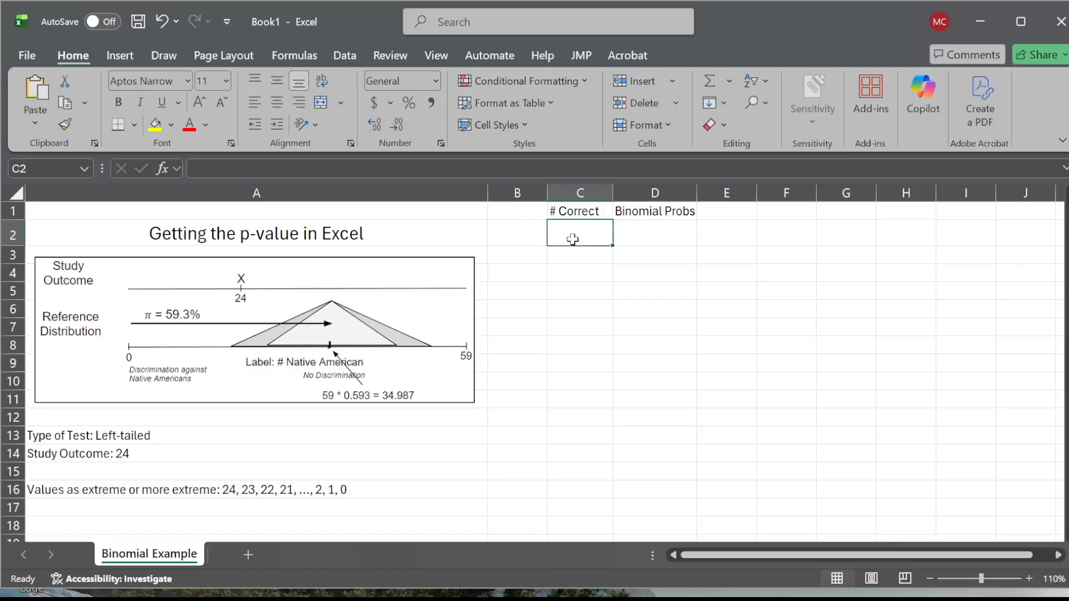
type("0")
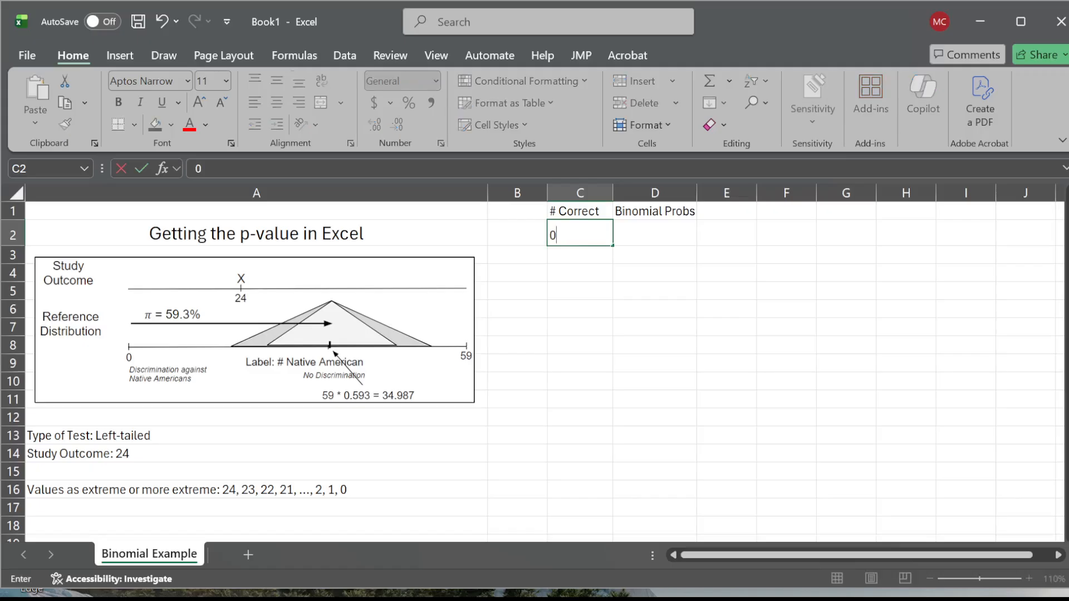
key("Return")
type("1")
key("Return")
type("2")
key("Return")
- Center the contents of columns C and D
left_click_drag(575, 192, 599, 193)
left_click(277, 102)
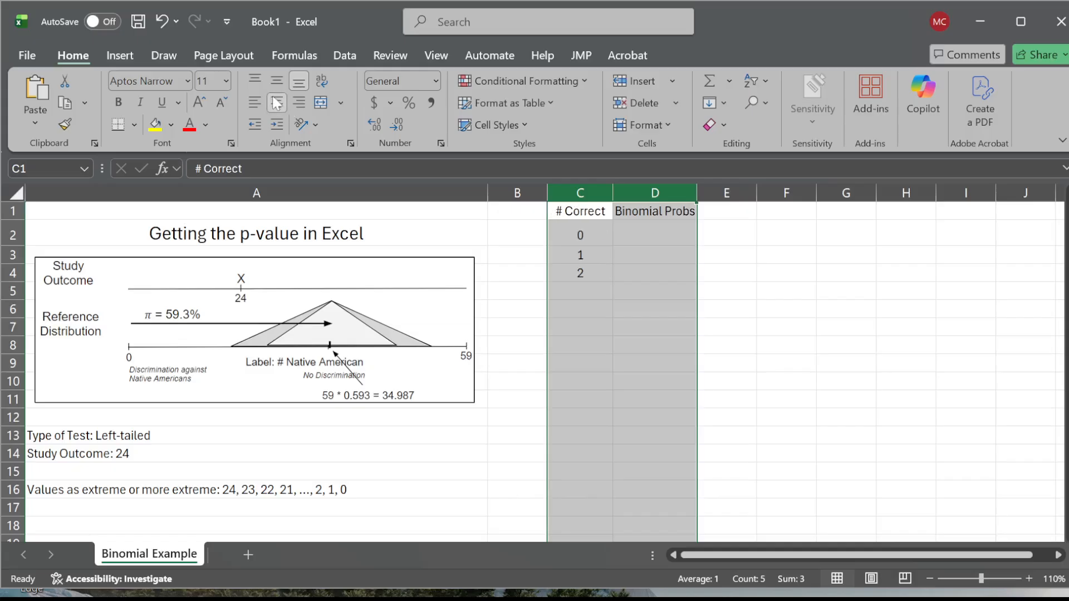
left_click(636, 368)
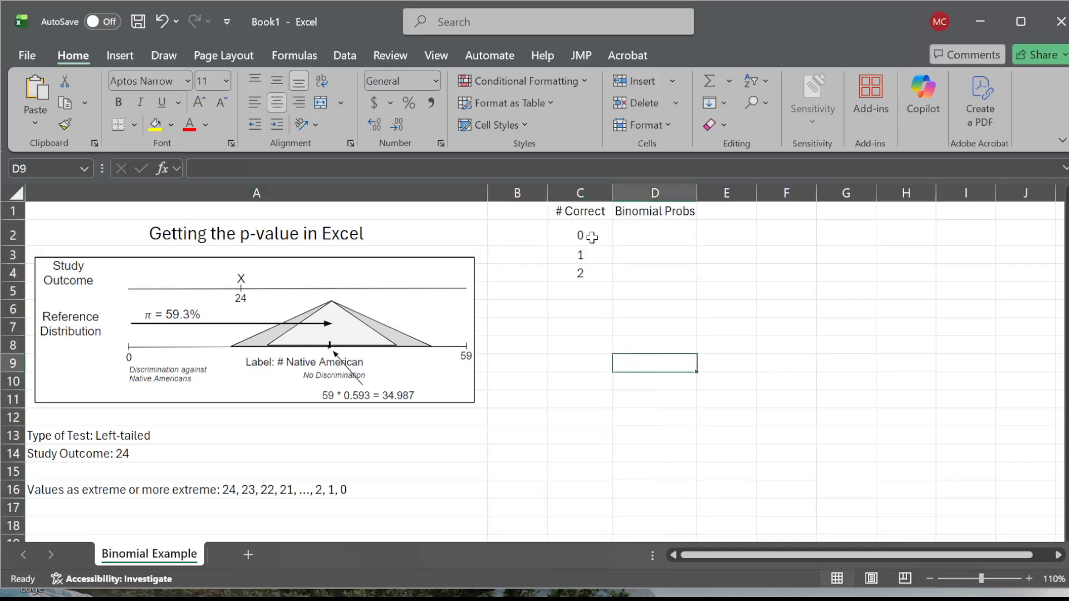
- Extend the 0, 1, 2 series down column C until it reaches 59 in row 61
left_click(591, 233)
left_click_drag(591, 233, 591, 273)
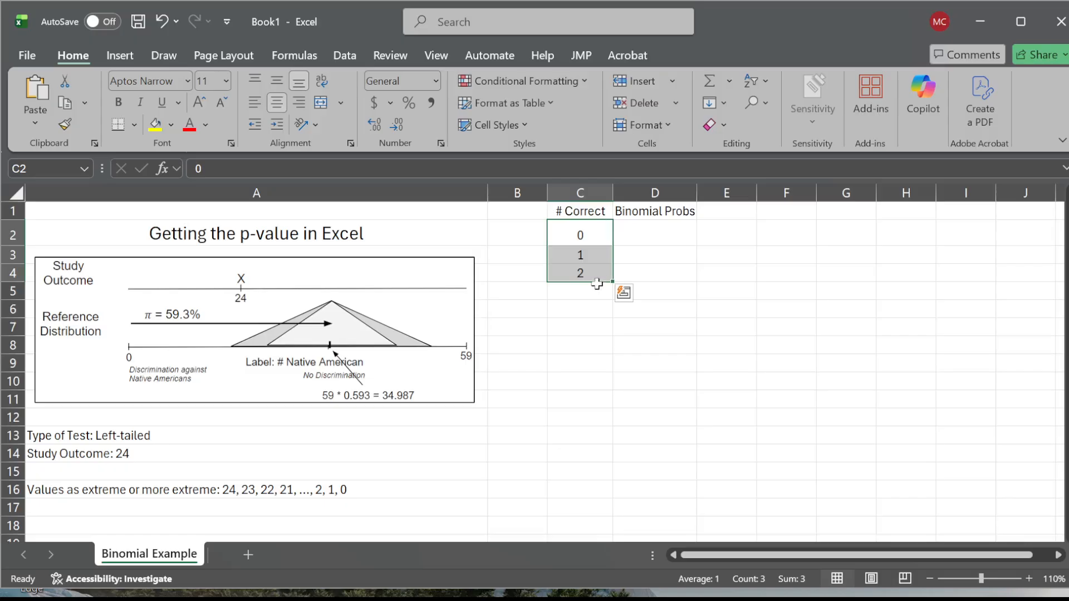
mouse_move(615, 281)
left_mouse_down()
mouse_move(609, 576)
mouse_move(605, 361)
left_mouse_up()
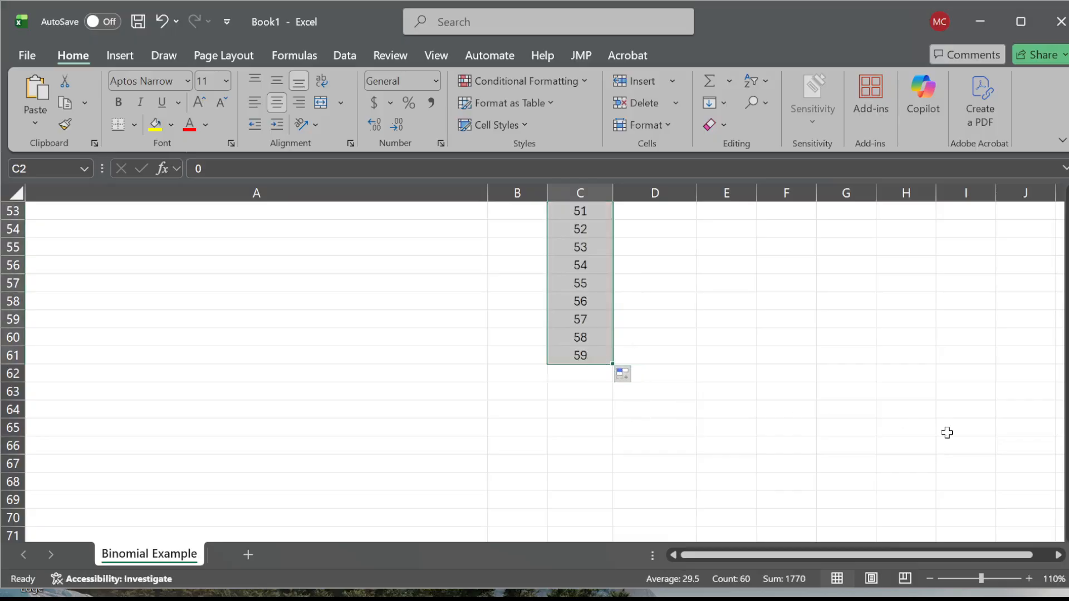
left_click_drag(1067, 480, 1045, 216)
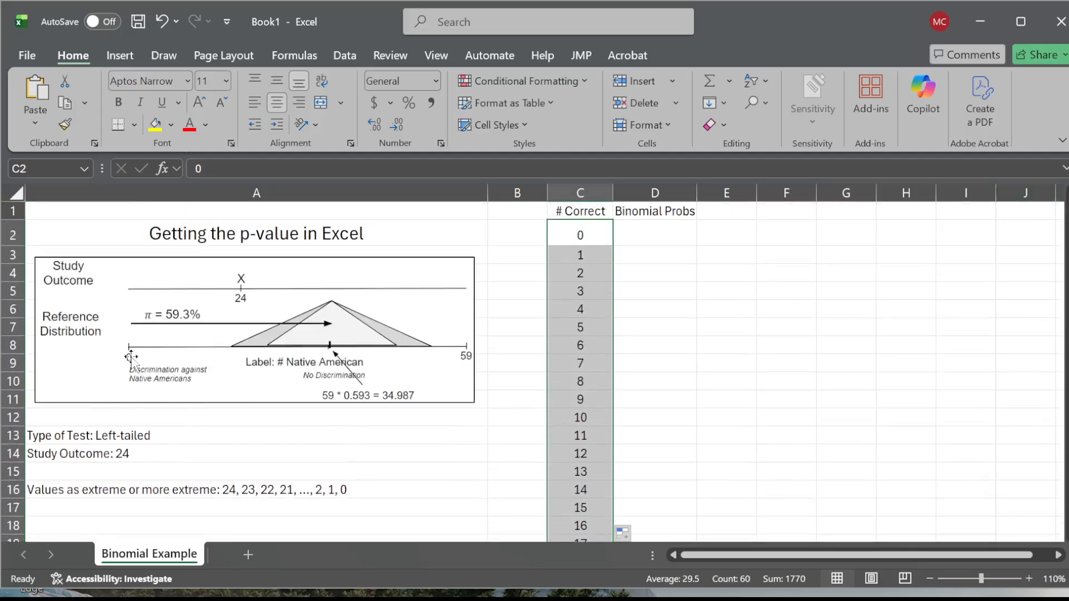
- Enter the formula =BINOMDIST(C2,59,0.593,false) in cell D2 under Binomial Probs
left_click(651, 239)
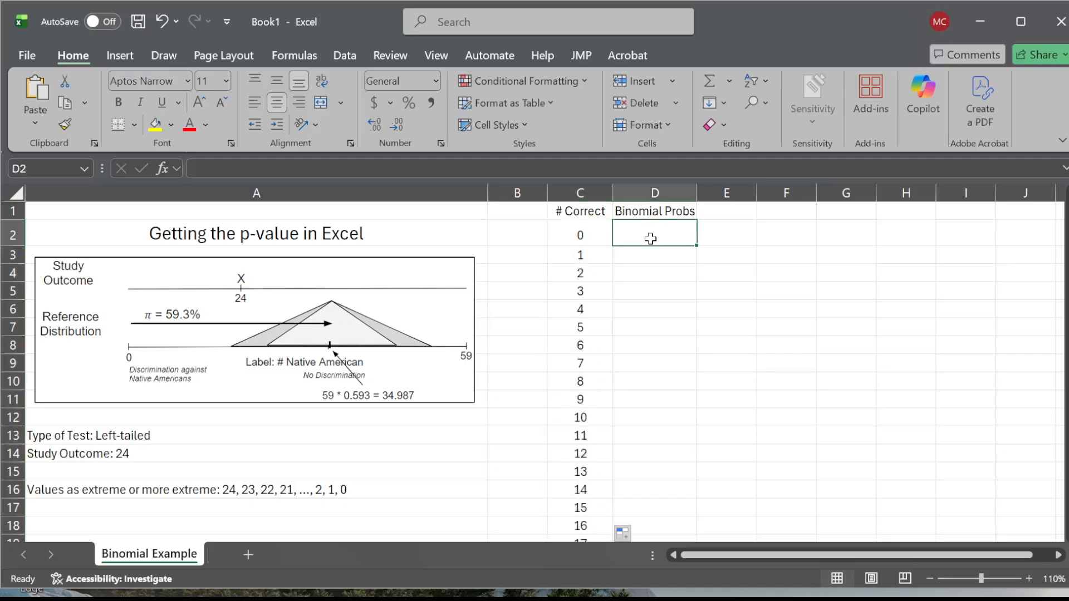
type("=")
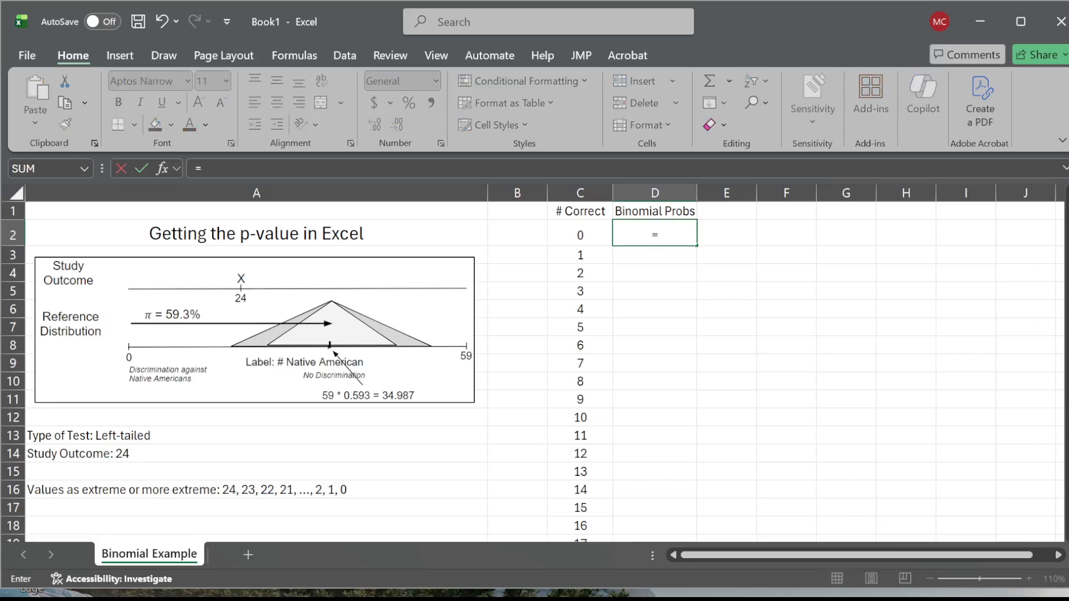
type("BINM")
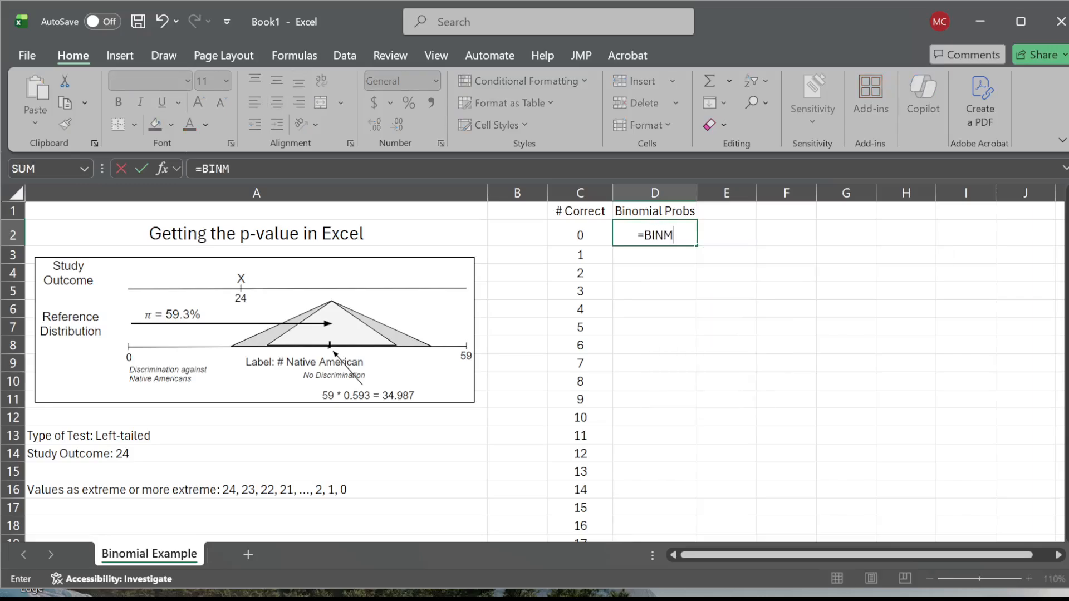
key("BackSpace")
type("OMD")
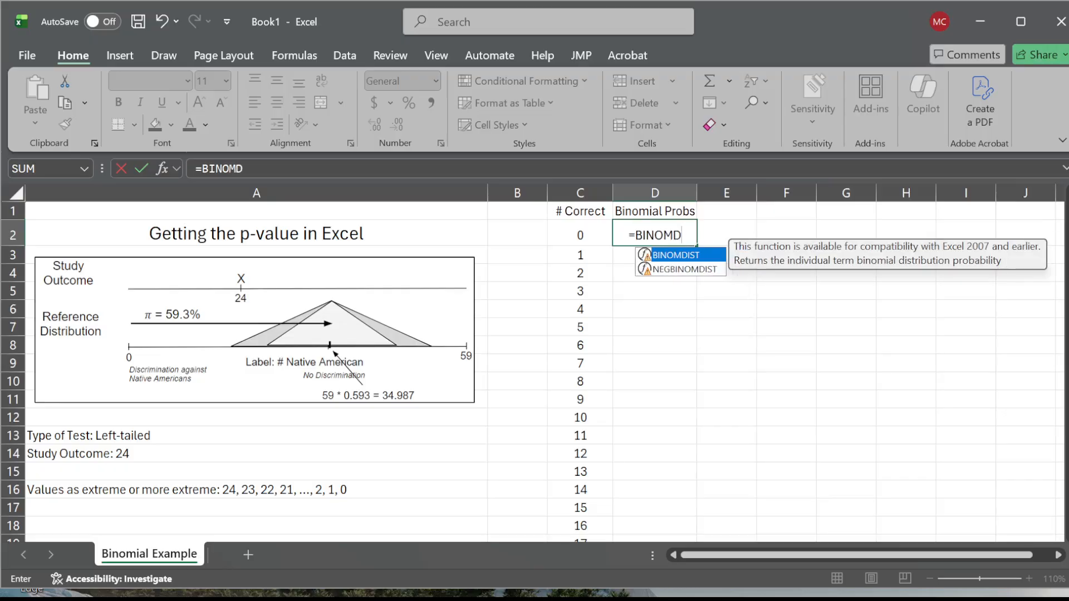
type("IST(")
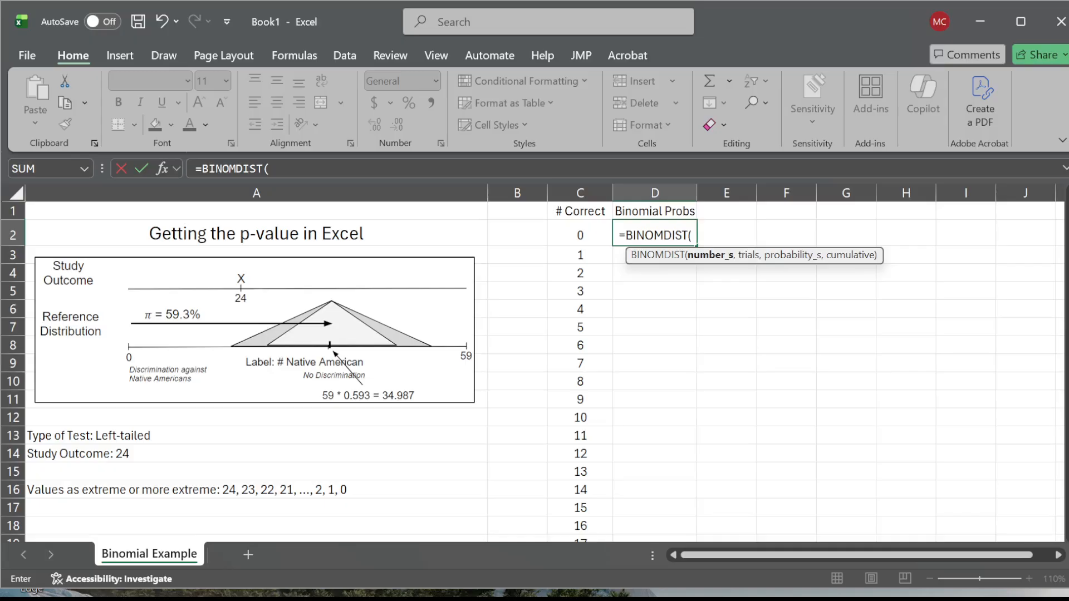
left_click(583, 234)
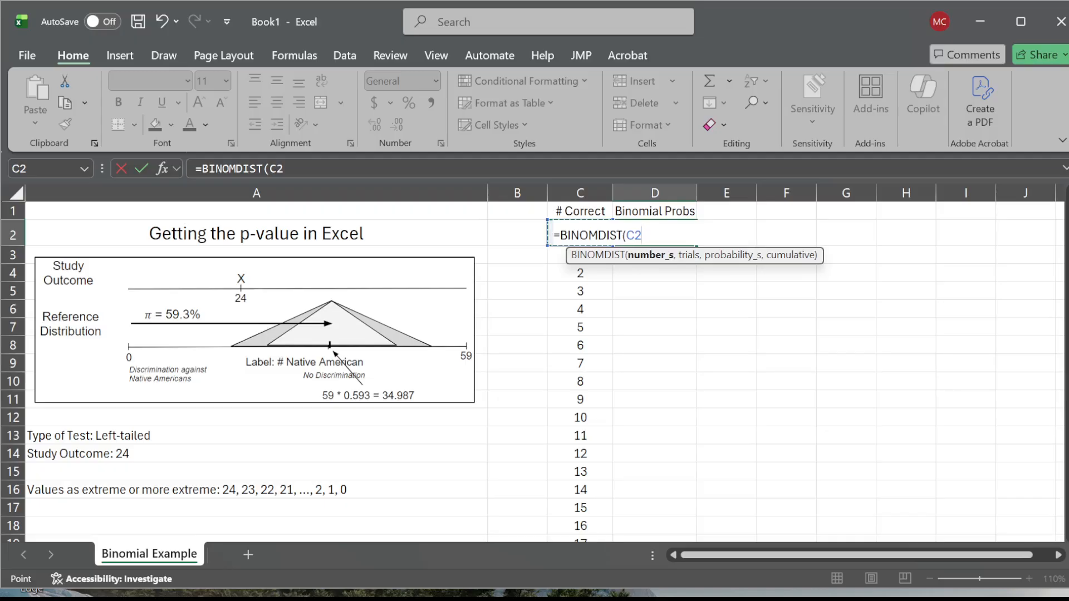
type(",")
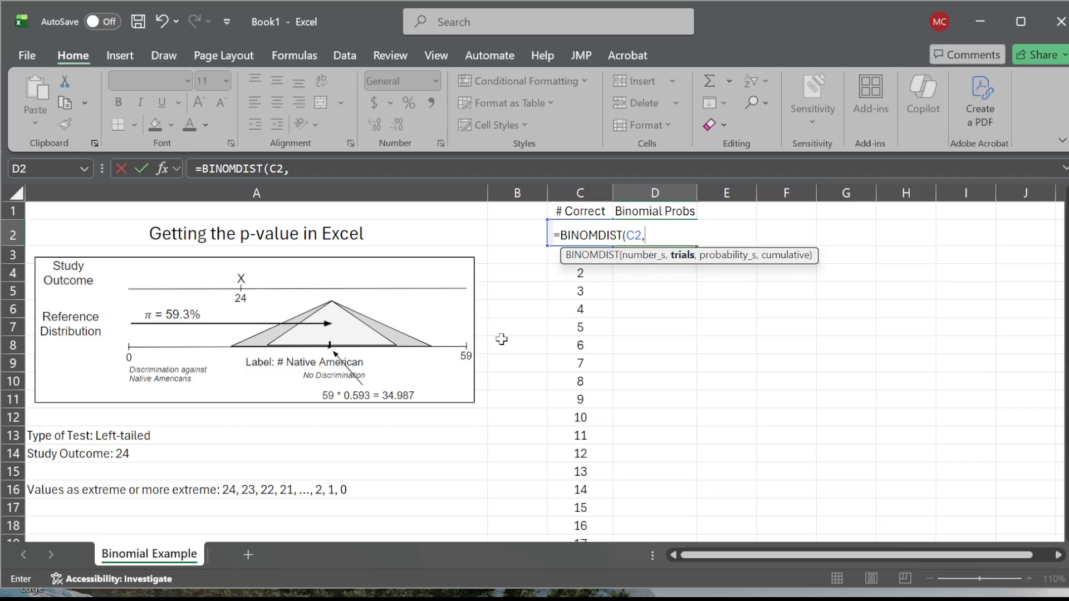
type("59,")
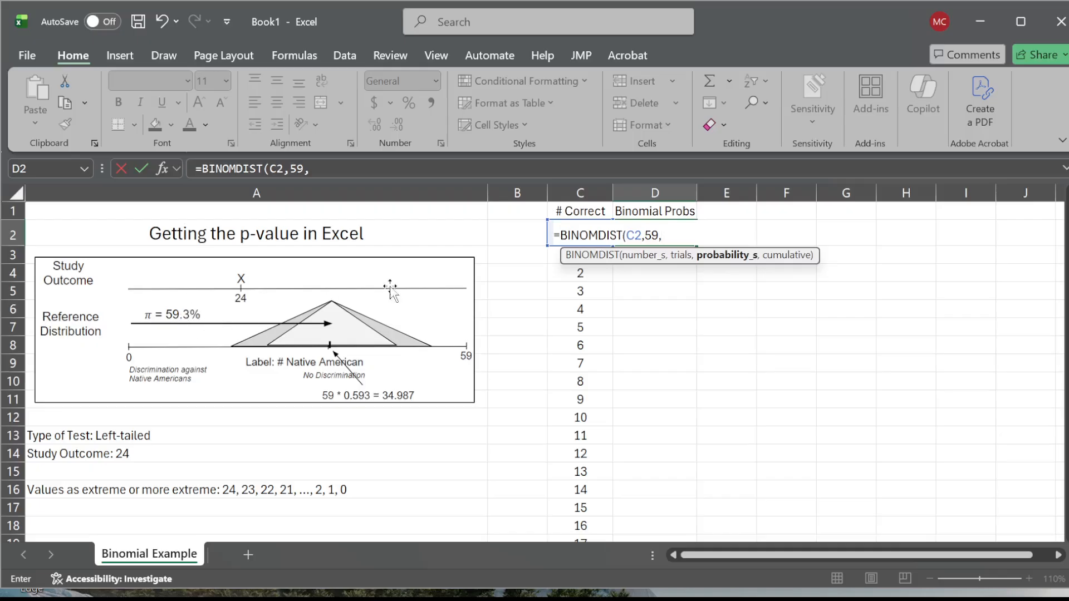
type("0.593,false)")
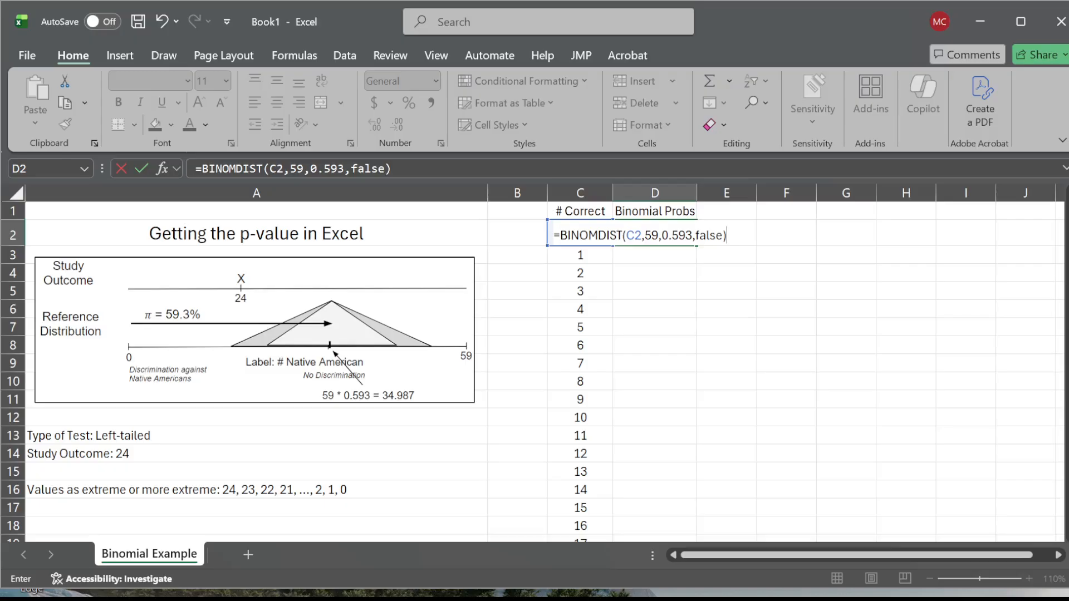
key("Left")
key("shift+Left")
key("shift+Left")
key("shift+Left")
key("shift+Left")
key("F2")
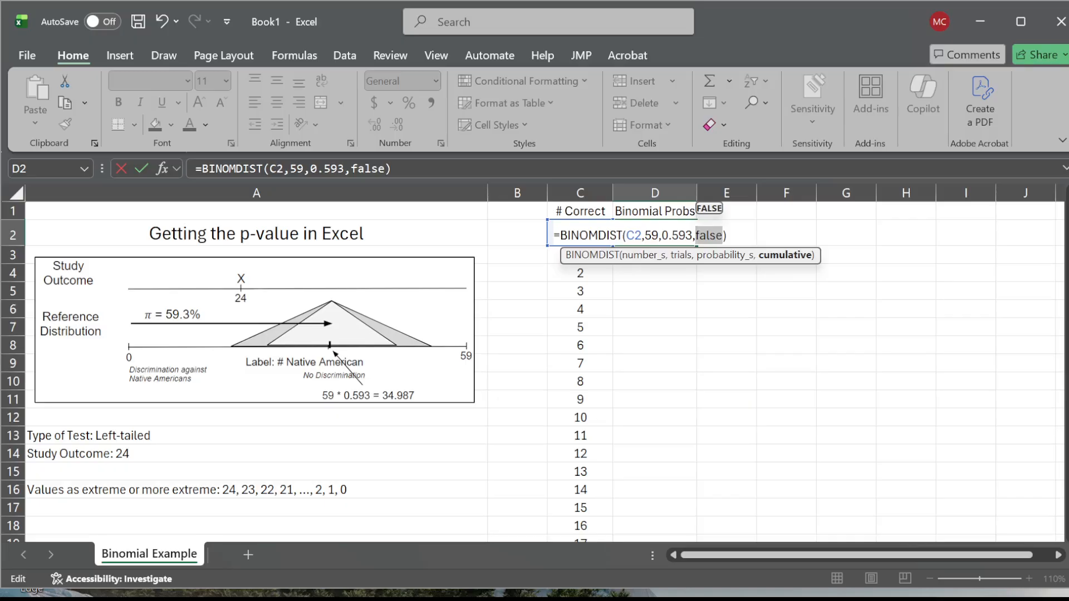
key("Return")
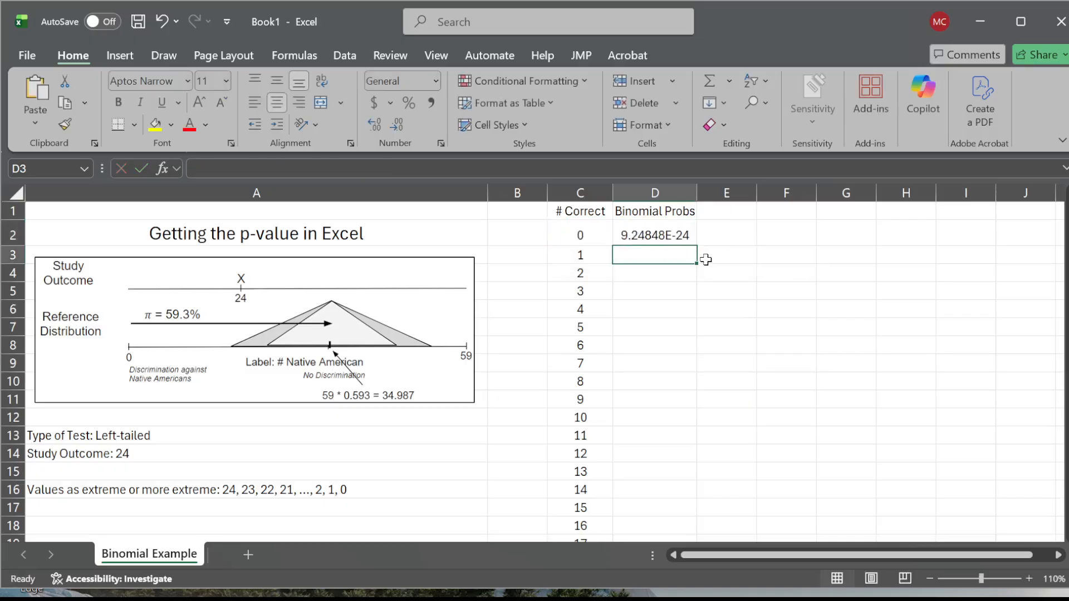
- Display D2's formula as text by adding a leading apostrophe, and left-align the cell
left_click(1030, 579)
left_click(1030, 579)
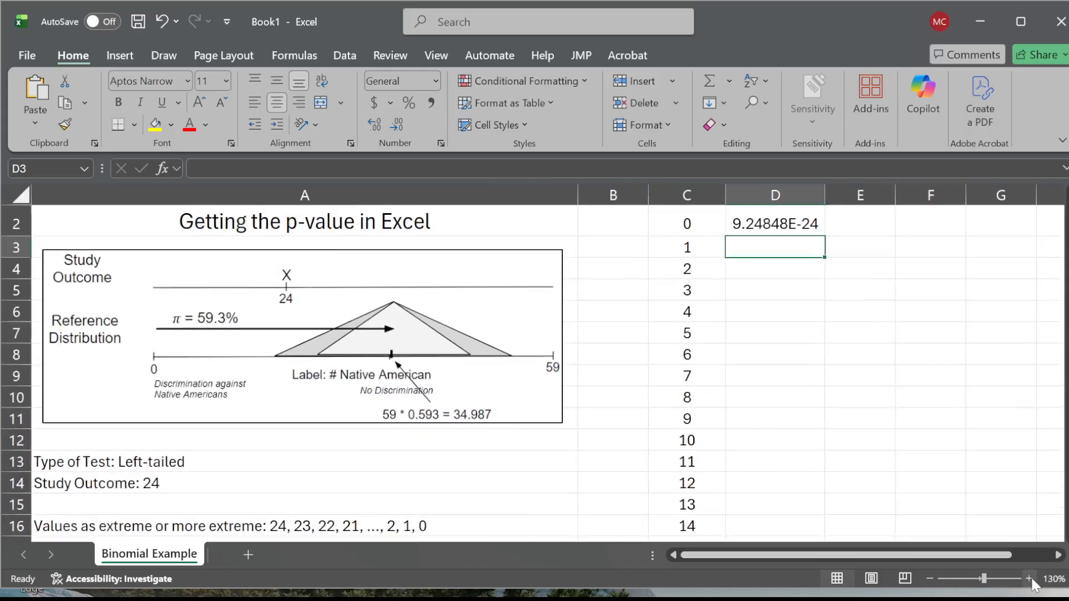
left_click_drag(1066, 234, 1066, 217)
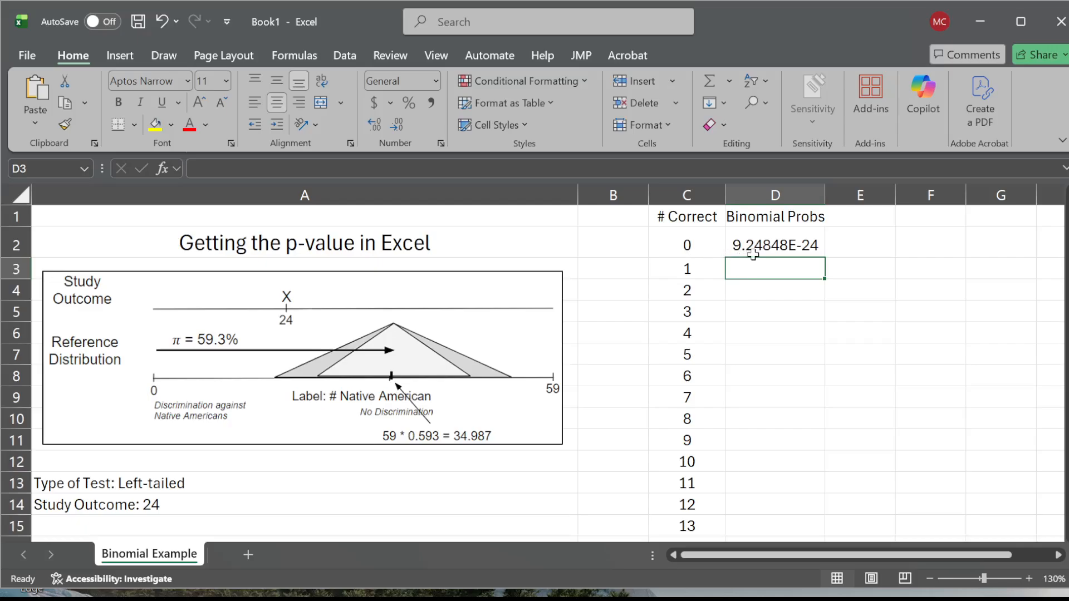
left_click(794, 245)
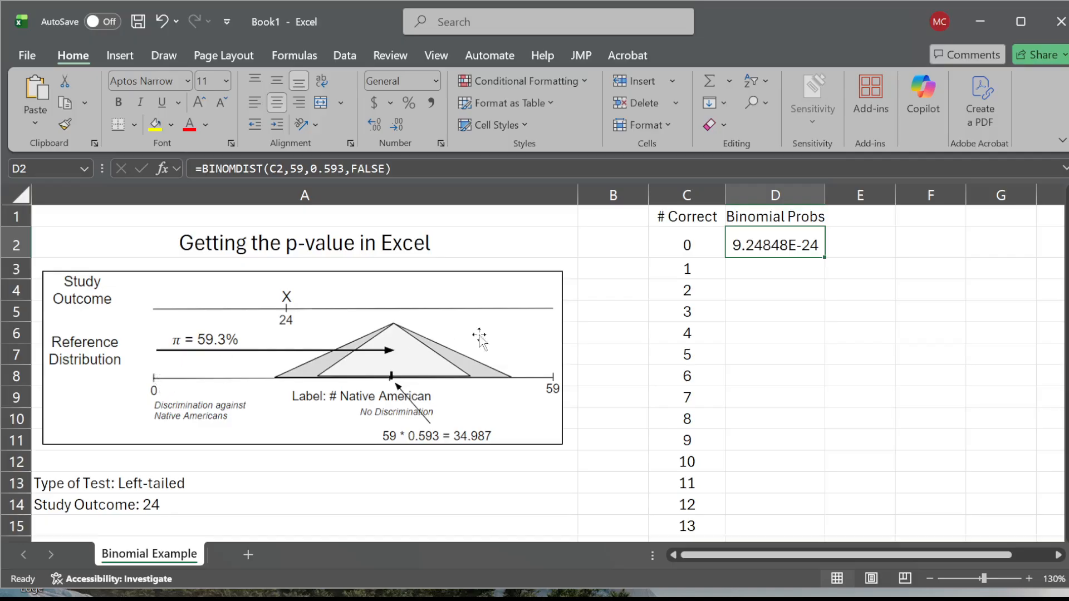
left_click(795, 285)
left_click(785, 248)
left_click(198, 174)
type("'")
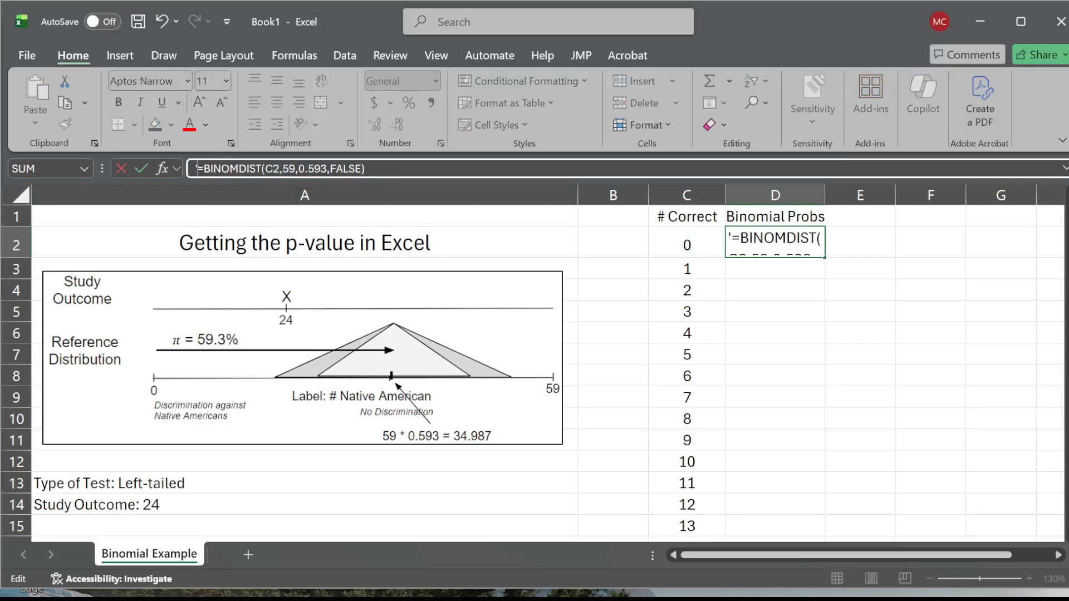
key("Return")
key("Up")
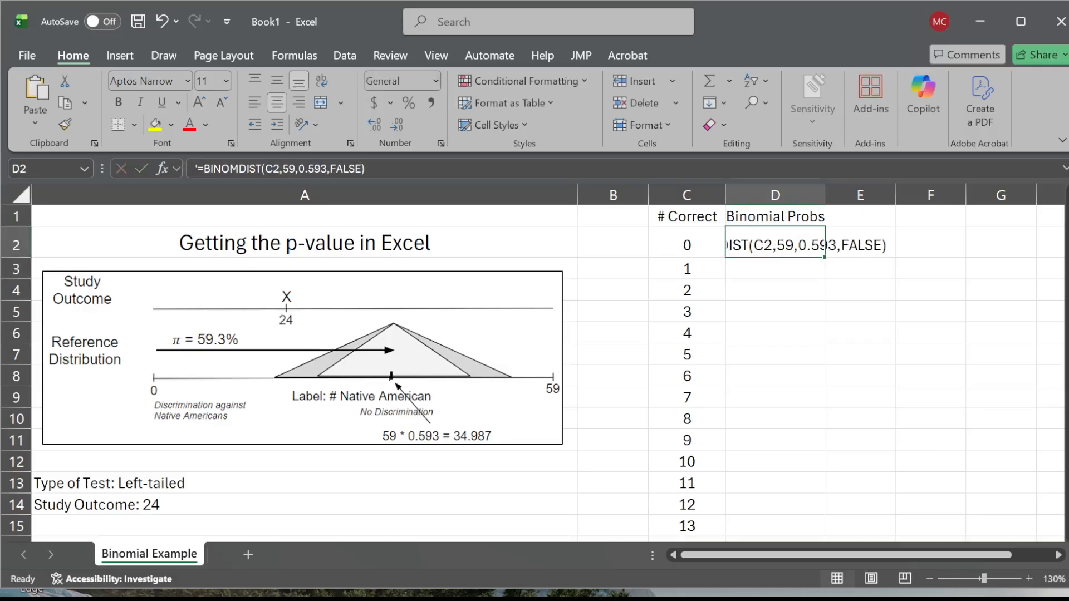
left_click(254, 103)
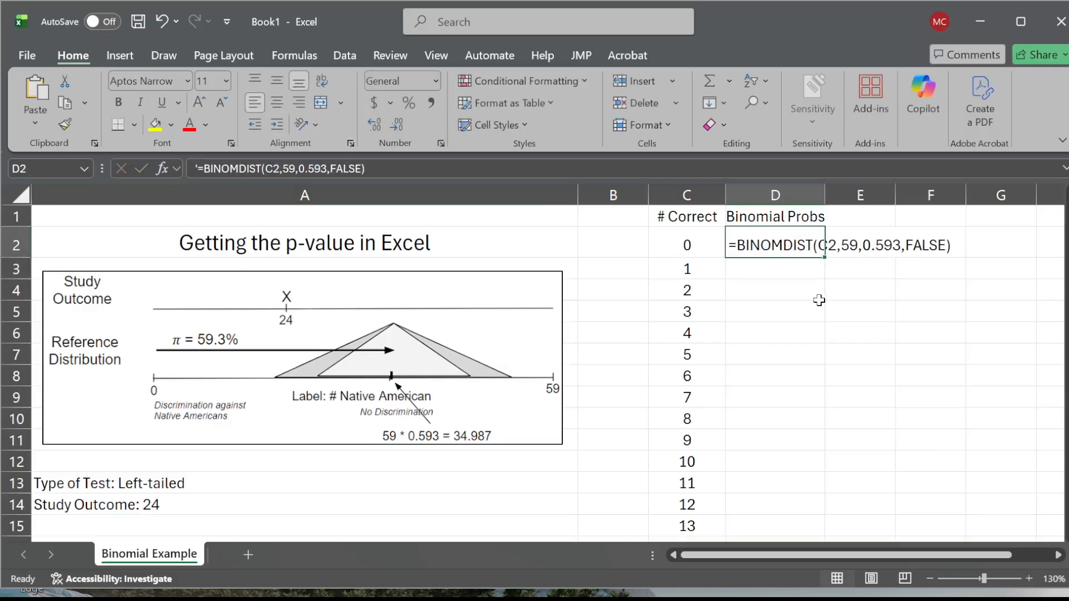
left_click_drag(819, 300, 820, 302)
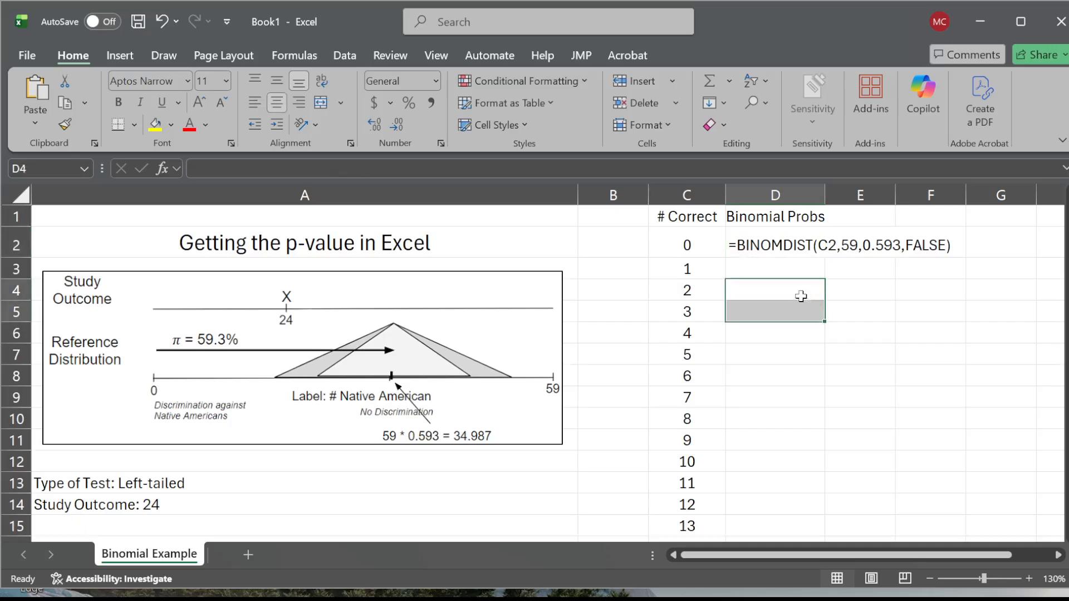
- Remove the leading apostrophe from D2 to restore the working BINOMDIST formula
left_click(760, 246)
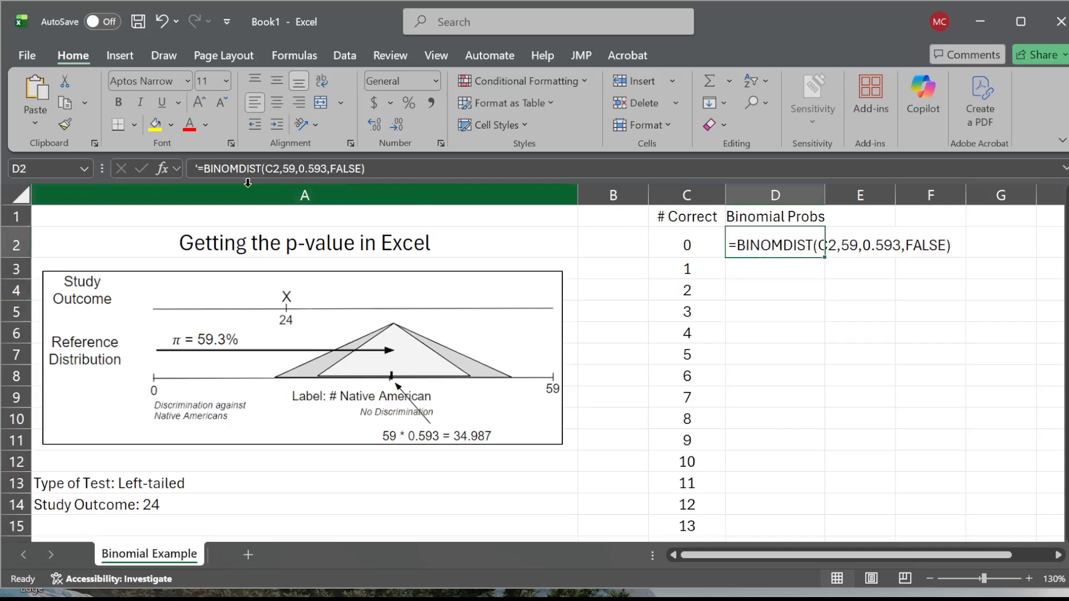
key("F2")
key("Home")
key("Delete")
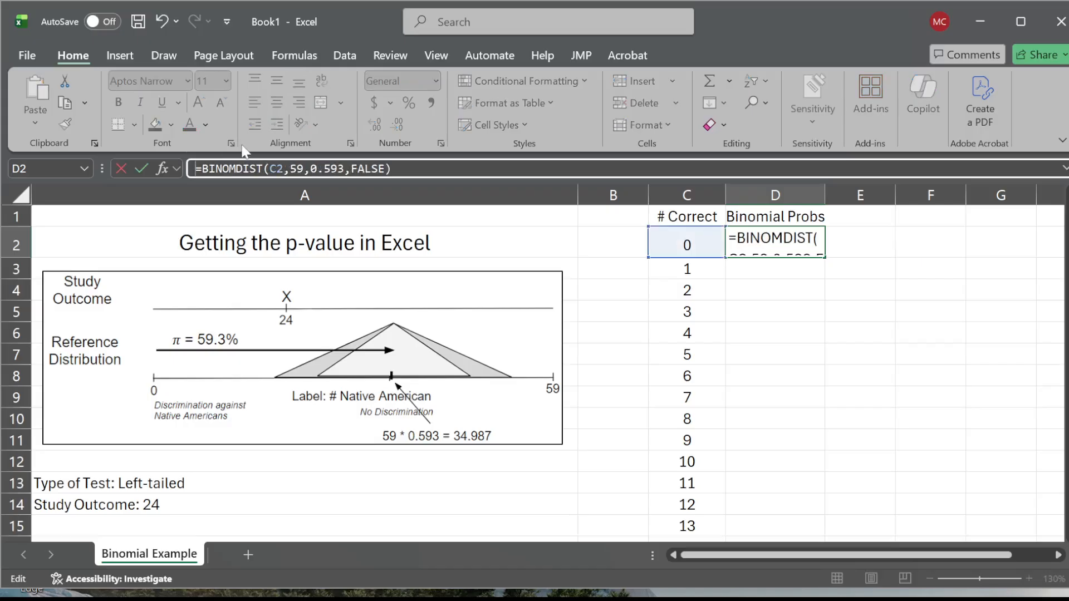
key("Return")
key("Up")
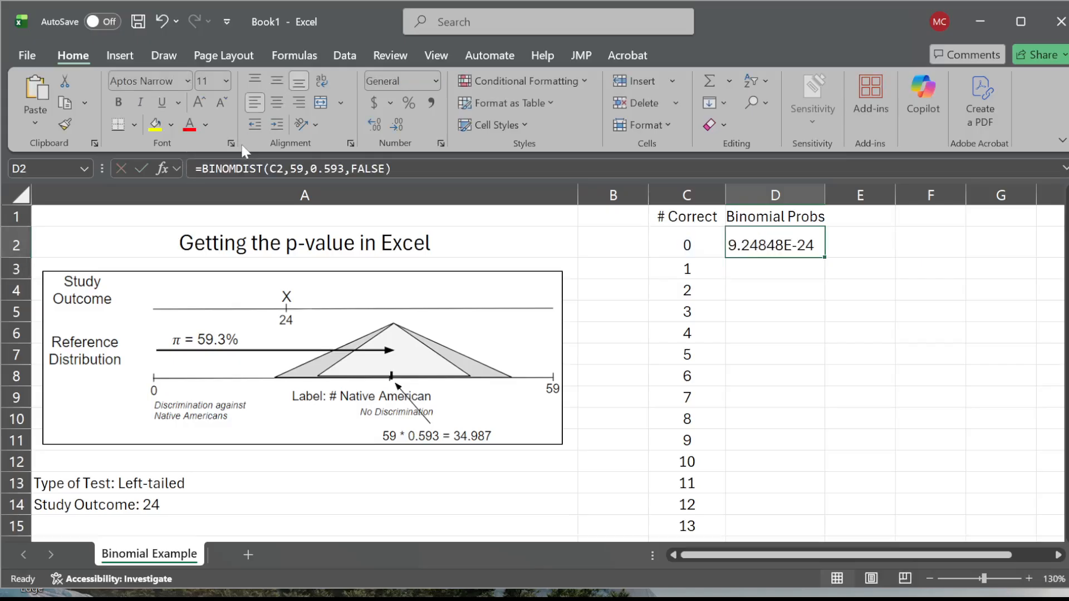
- Fill the D2 formula down the Binomial Probs column to row 61 and look over the filled rows
double_click(826, 259)
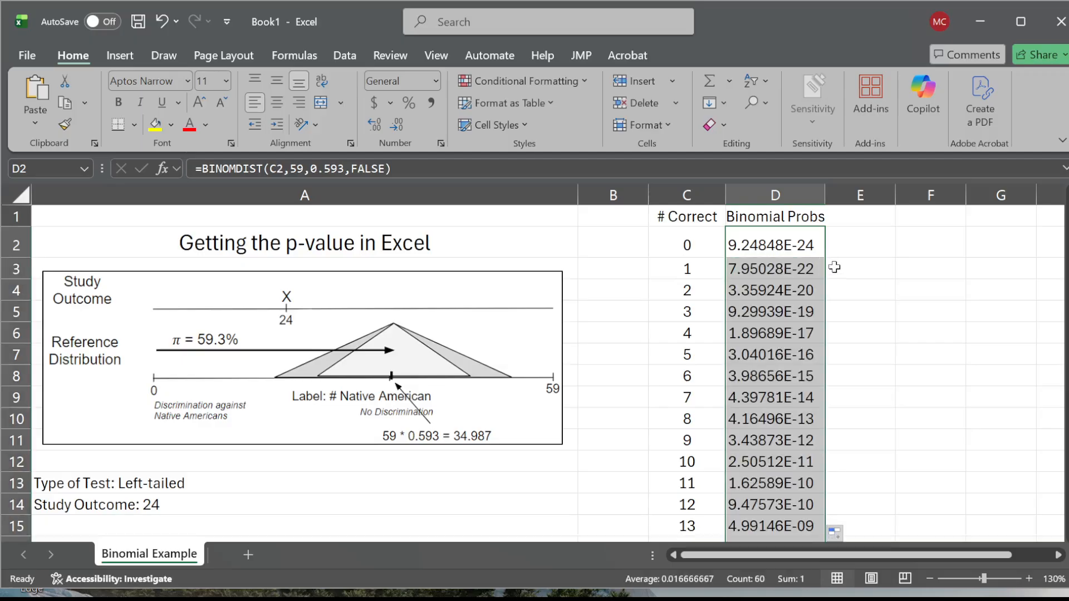
scroll(794, 337, "down", 10)
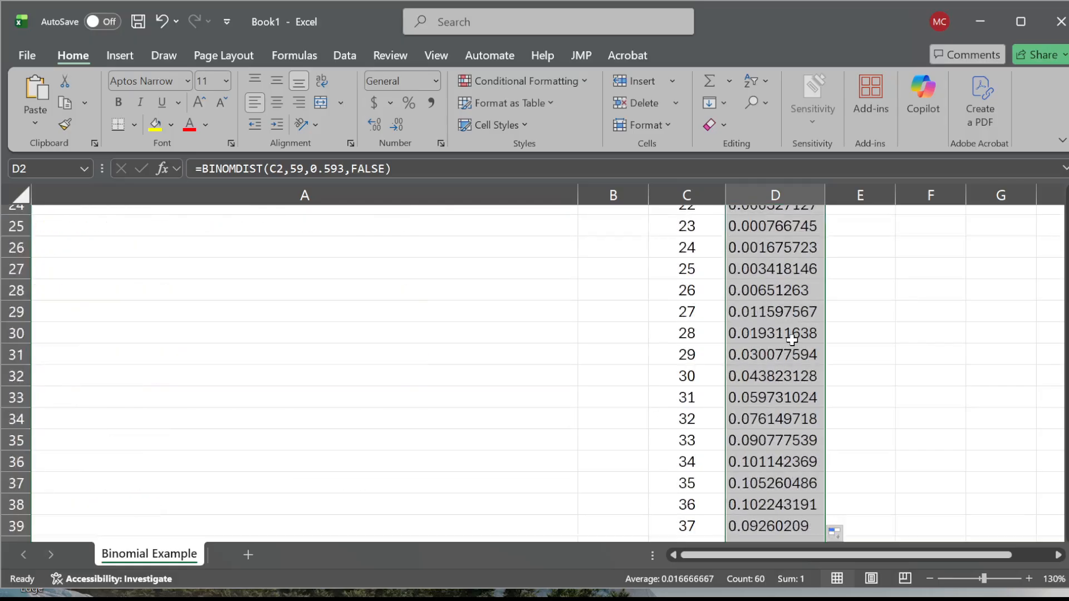
scroll(792, 340, "down", 7)
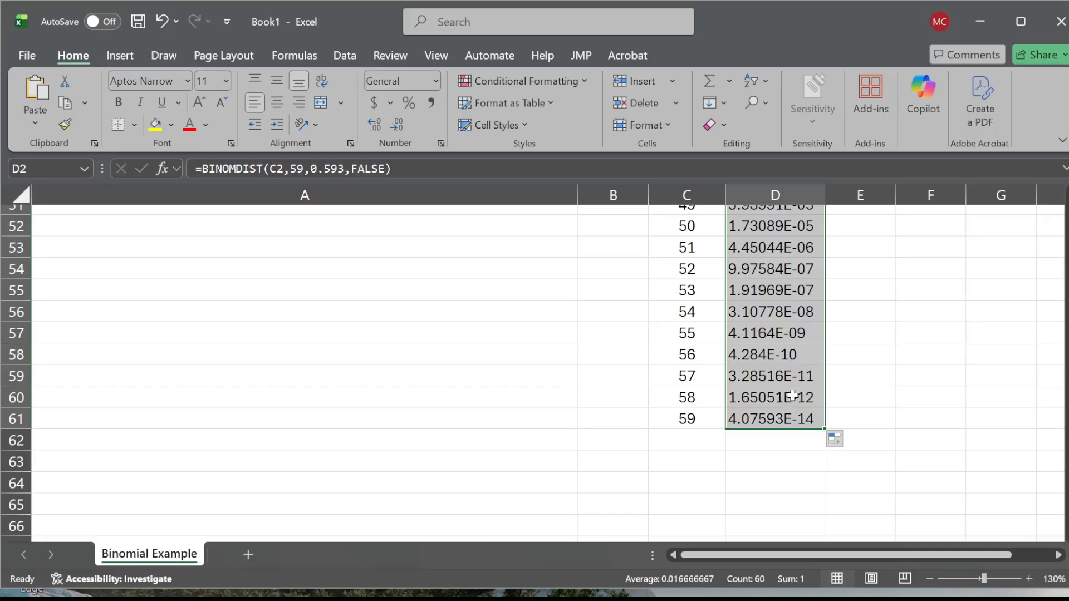
scroll(794, 396, "up", 17)
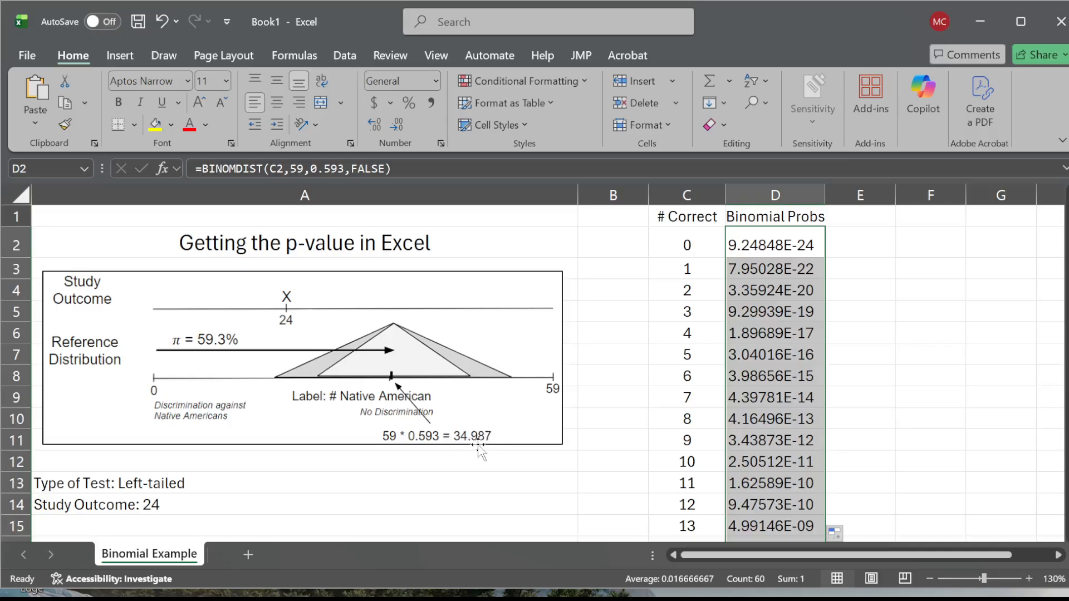
- Look through the binomial probabilities in column D, from the smallest counts to the values around 35 to 38
scroll(776, 328, "down", 4)
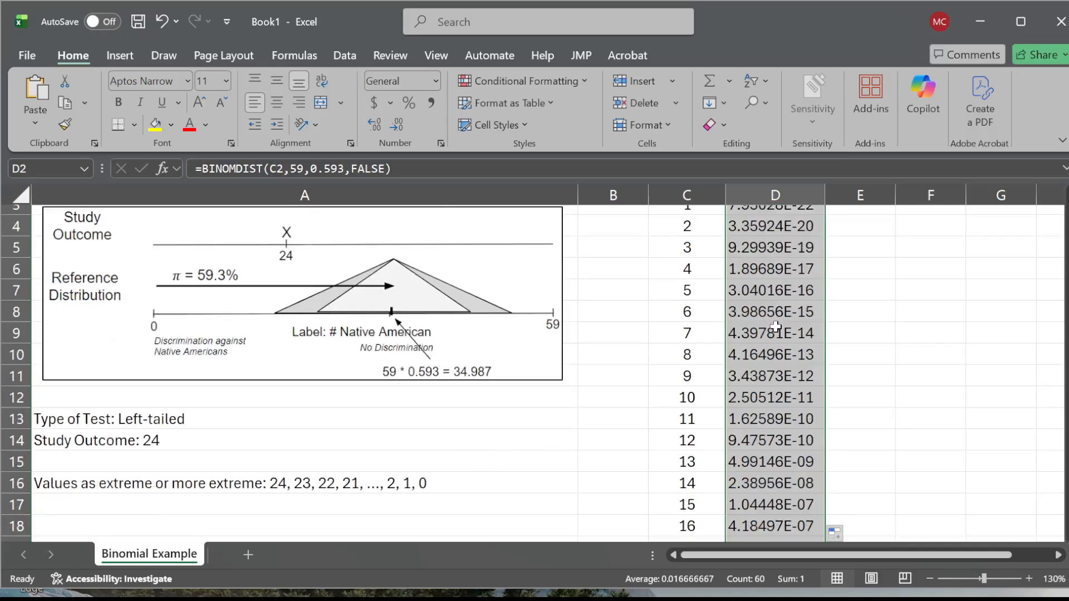
left_click(776, 355)
scroll(777, 419, "down", 3)
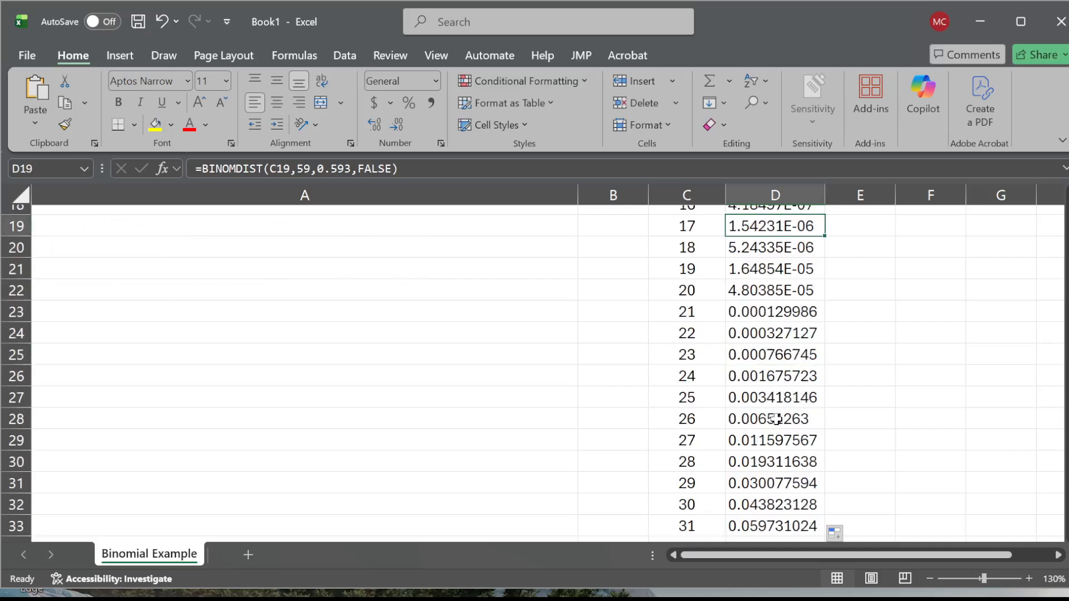
scroll(776, 418, "down", 2)
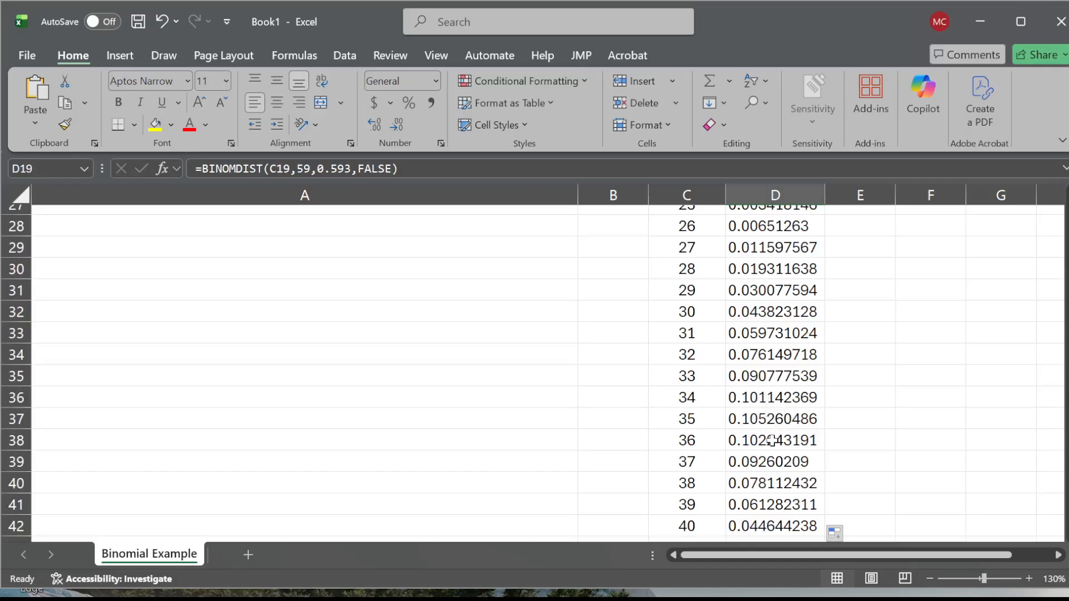
left_click_drag(770, 441, 770, 480)
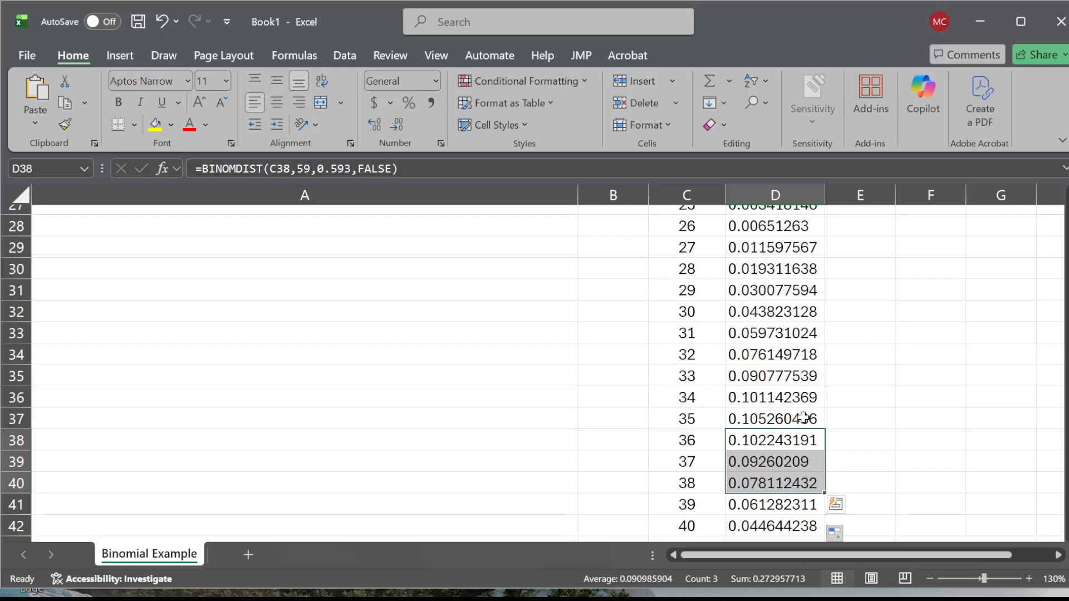
scroll(804, 416, "up", 9)
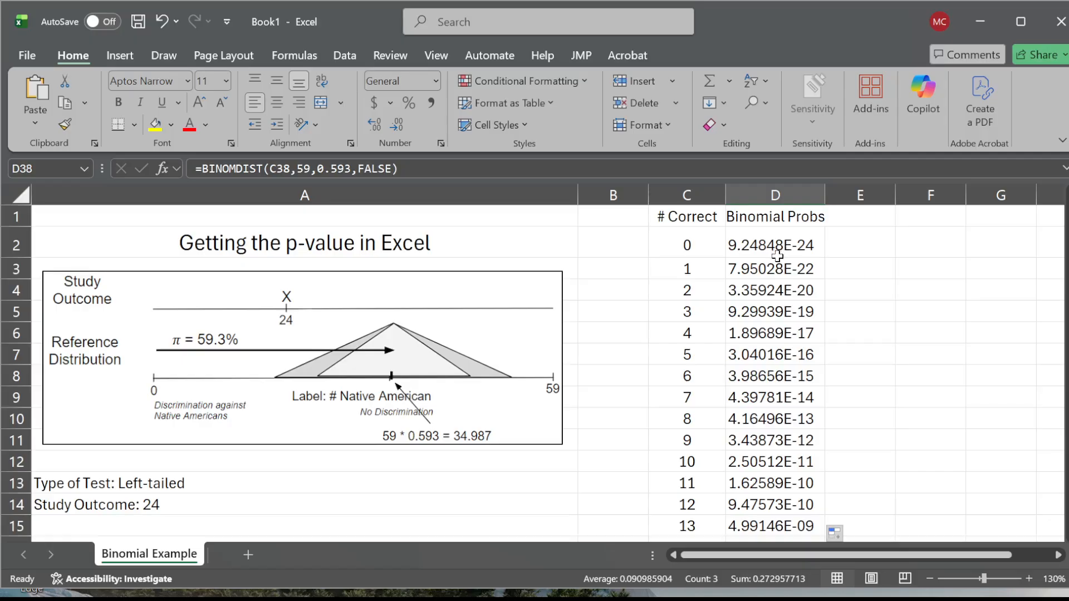
- Insert a 2-D clustered column chart from C1:D61 and place it beside the Binomial Probs column near the top of the sheet
left_click(929, 579)
left_click(929, 579)
left_click(930, 579)
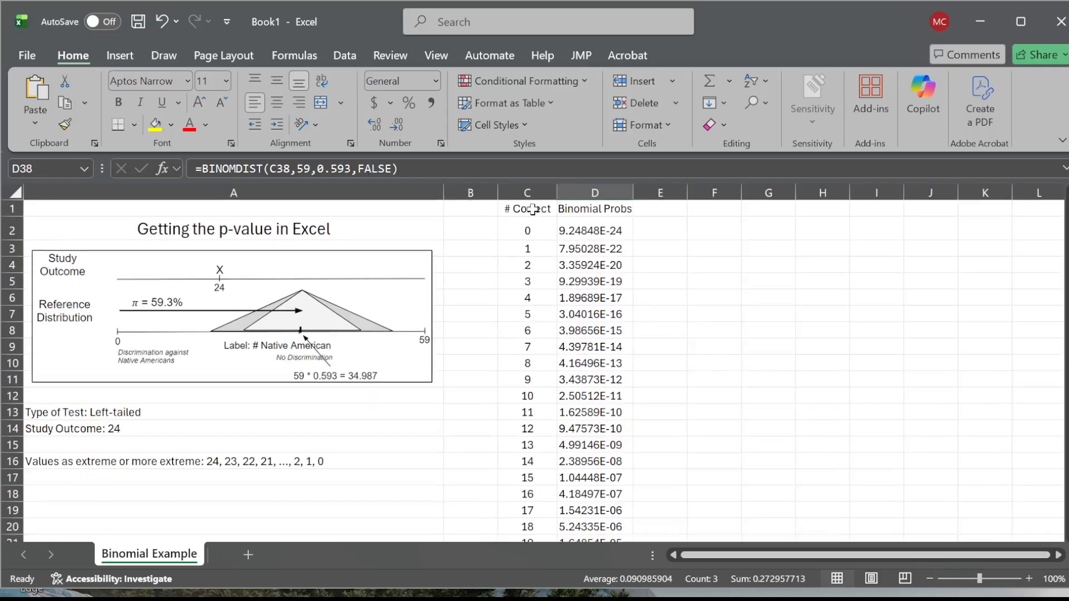
left_click_drag(534, 208, 609, 505)
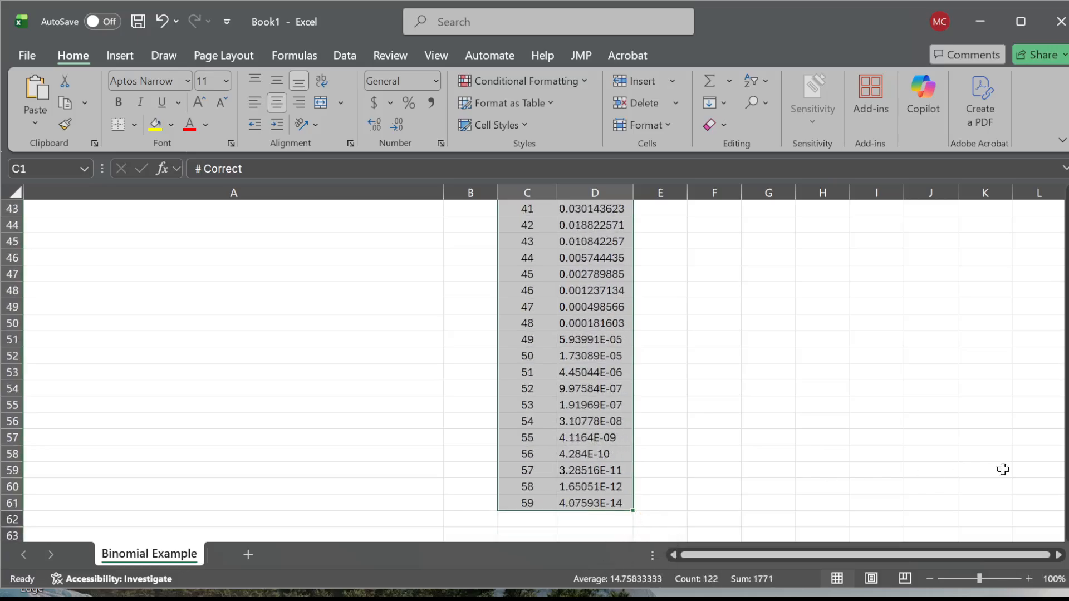
left_click_drag(1063, 477, 1054, 234)
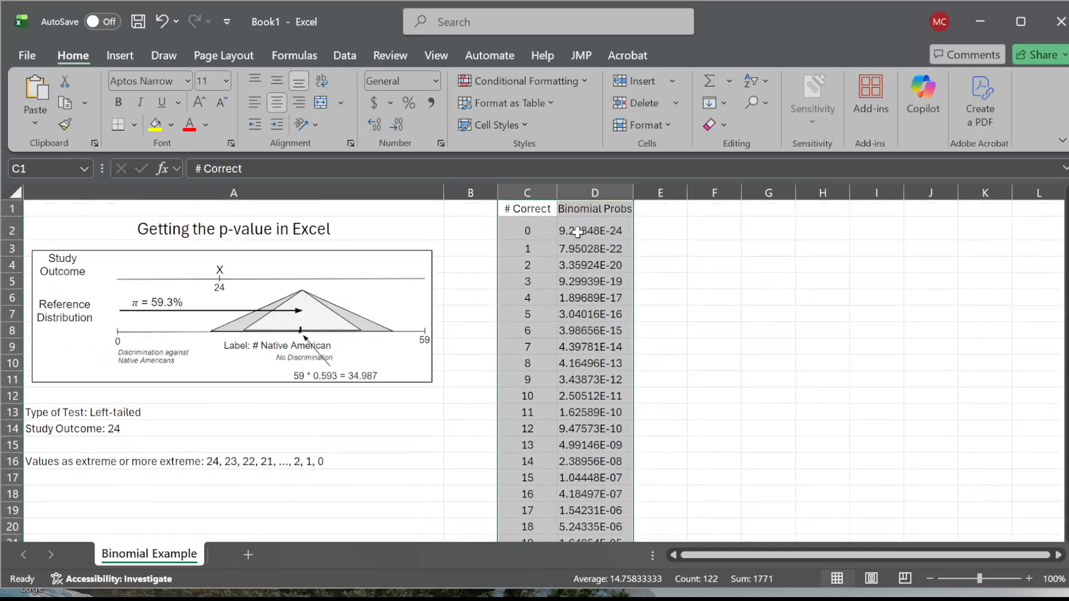
left_click(123, 56)
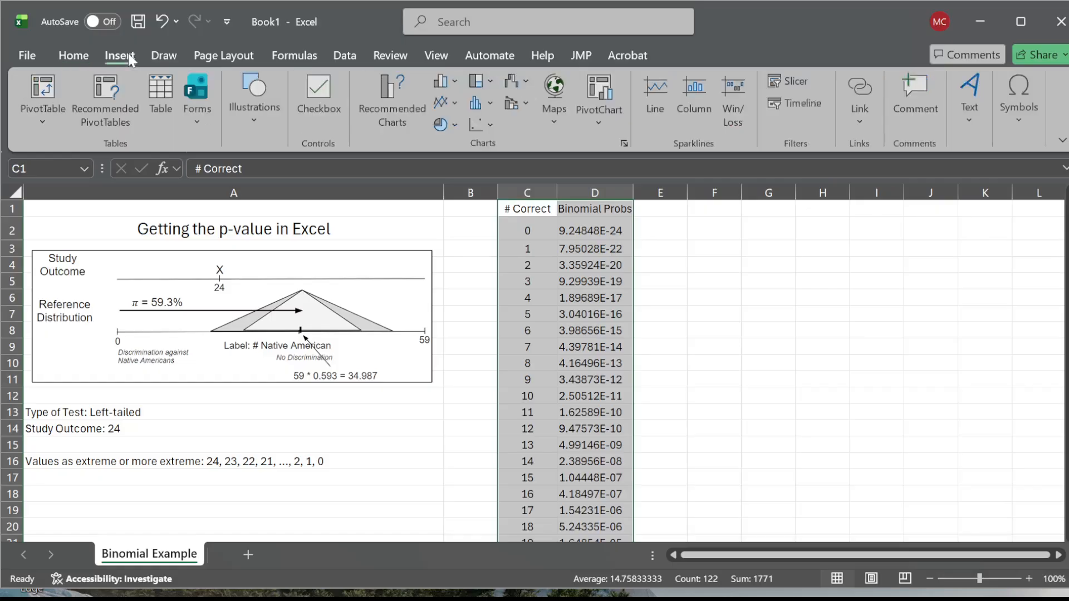
left_click(455, 82)
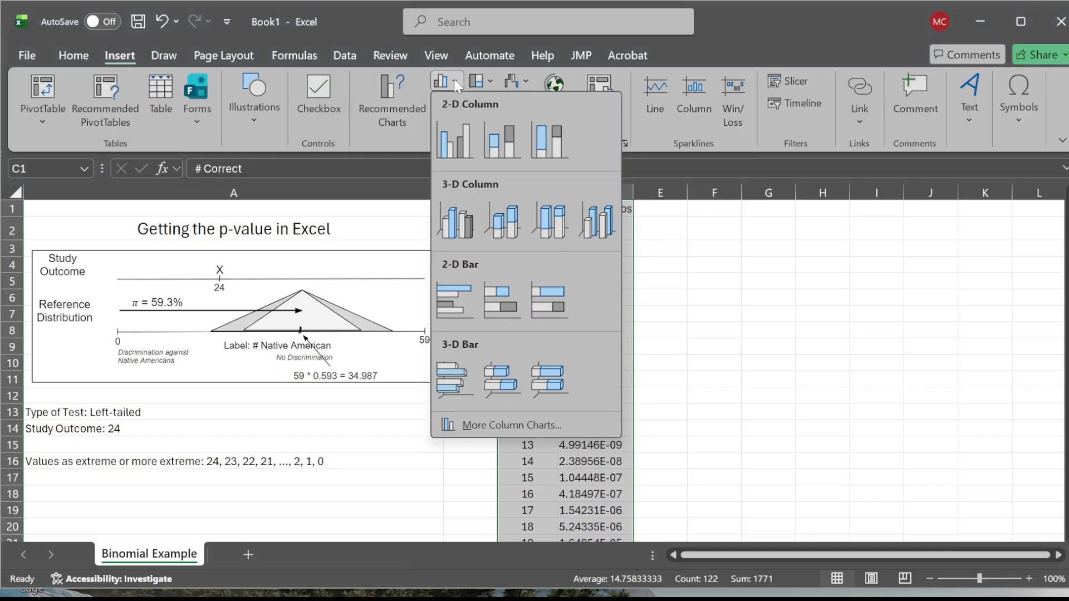
left_click(455, 143)
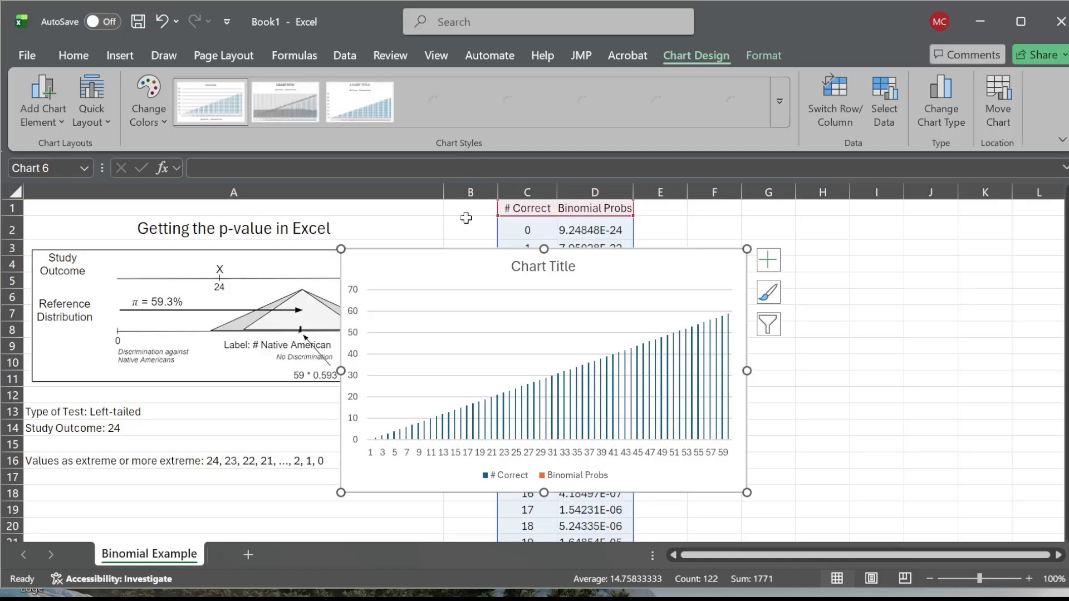
left_click_drag(454, 270, 759, 241)
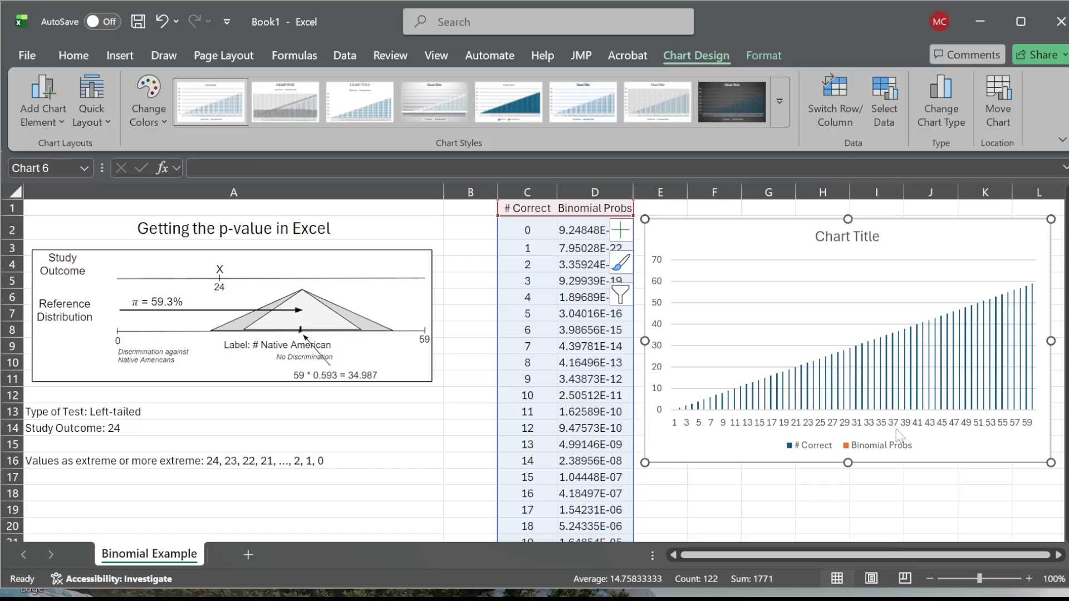
left_click_drag(840, 556, 868, 563)
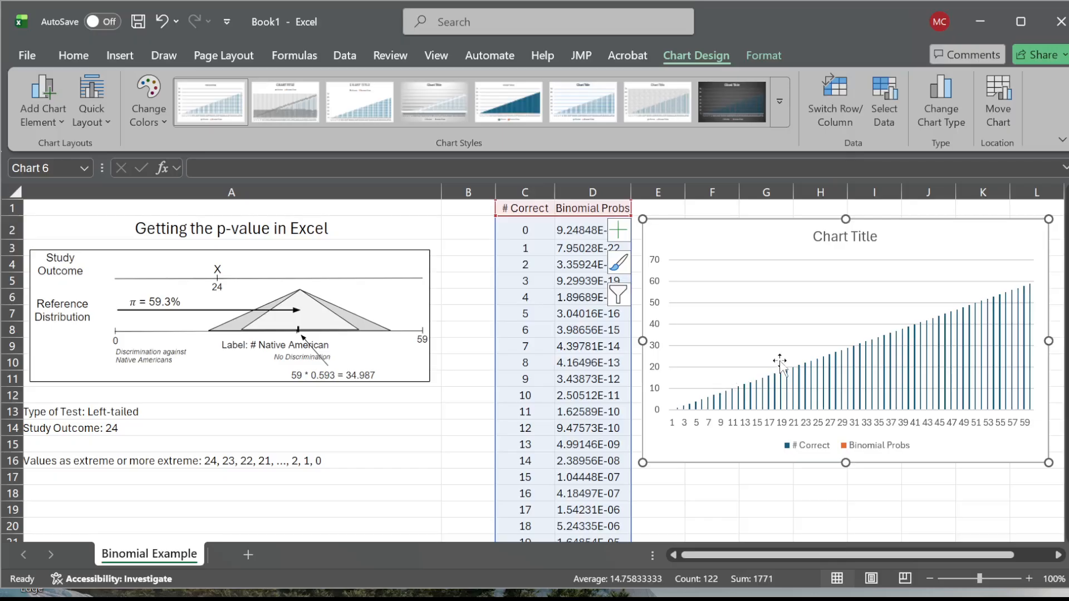
- Open the chart's data source settings and remove the # Correct series, keeping only Binomial Probs
left_click(784, 337)
right_click(784, 339)
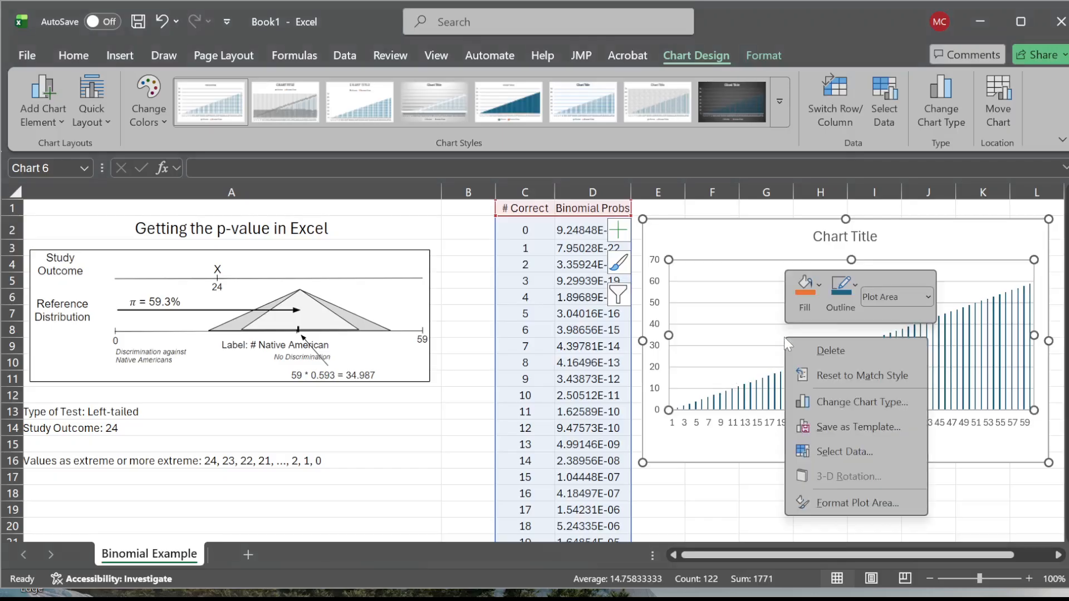
left_click(778, 338)
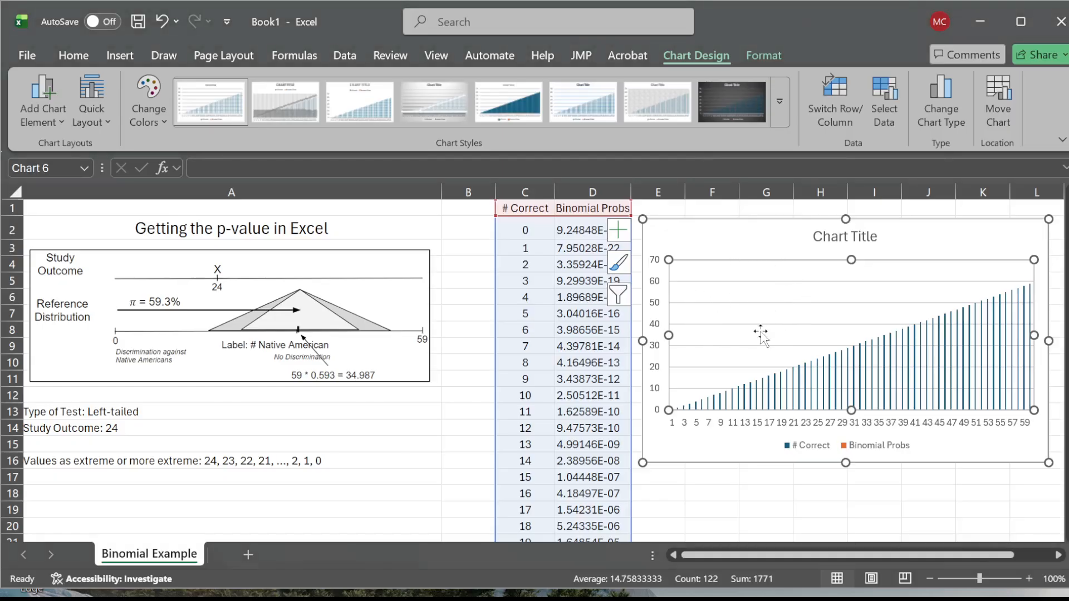
right_click(800, 315)
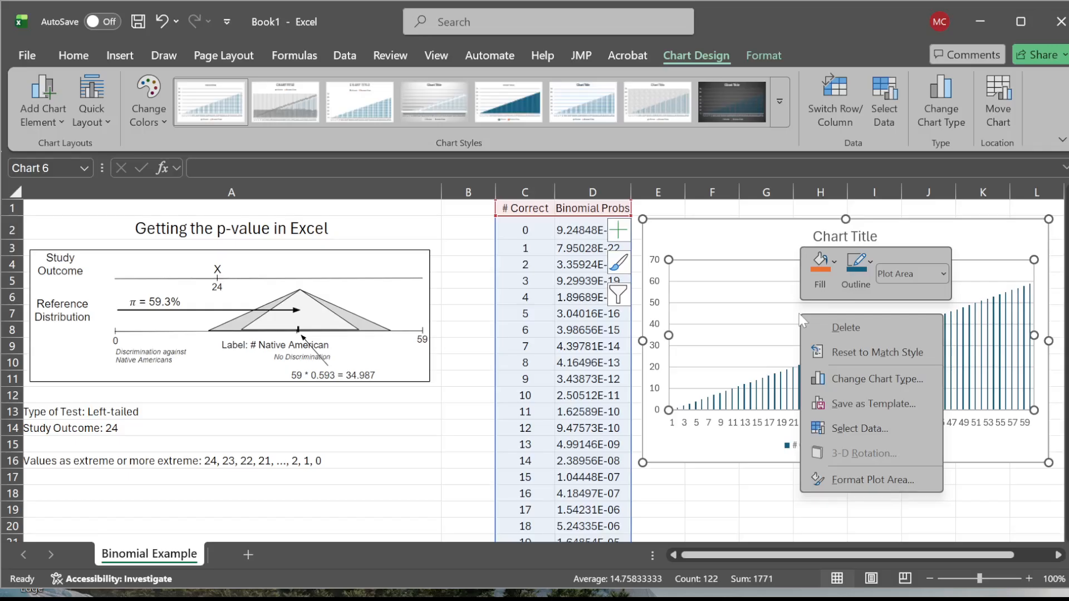
left_click(877, 429)
left_click_drag(741, 590, 783, 240)
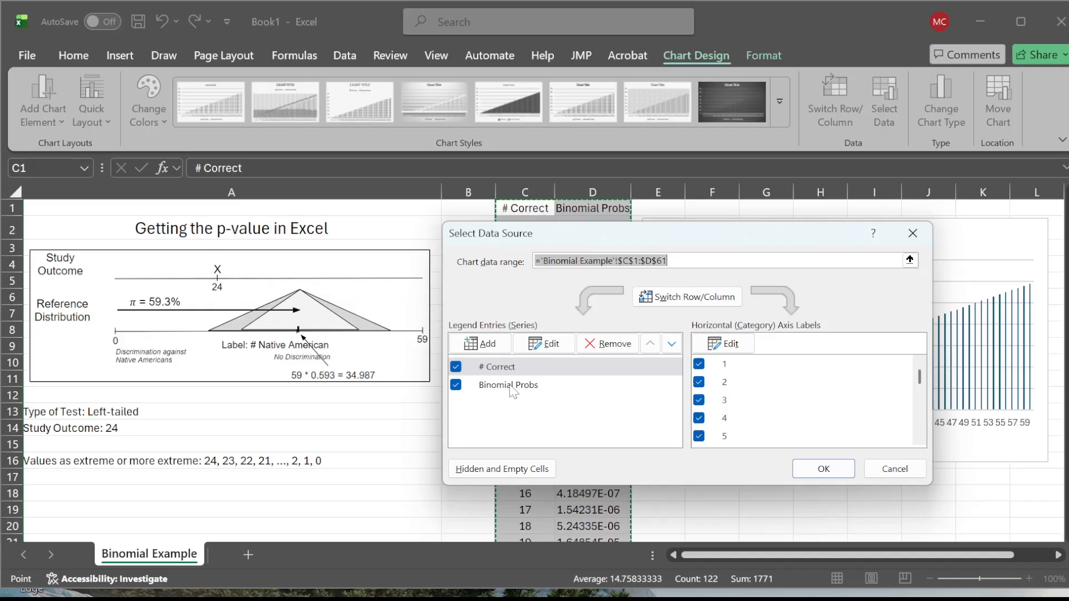
left_click(492, 371)
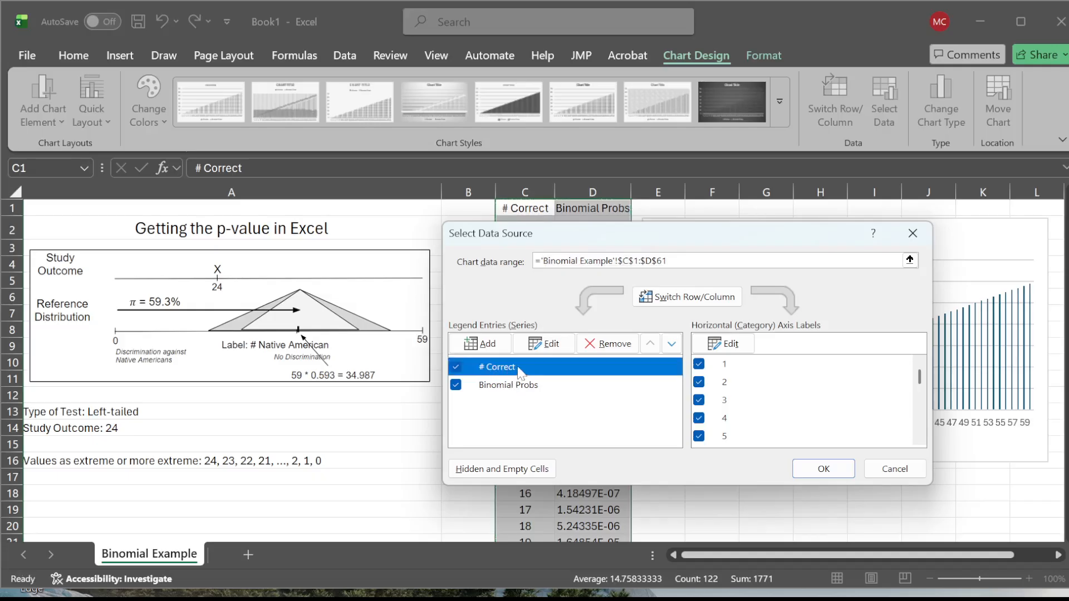
left_click(618, 347)
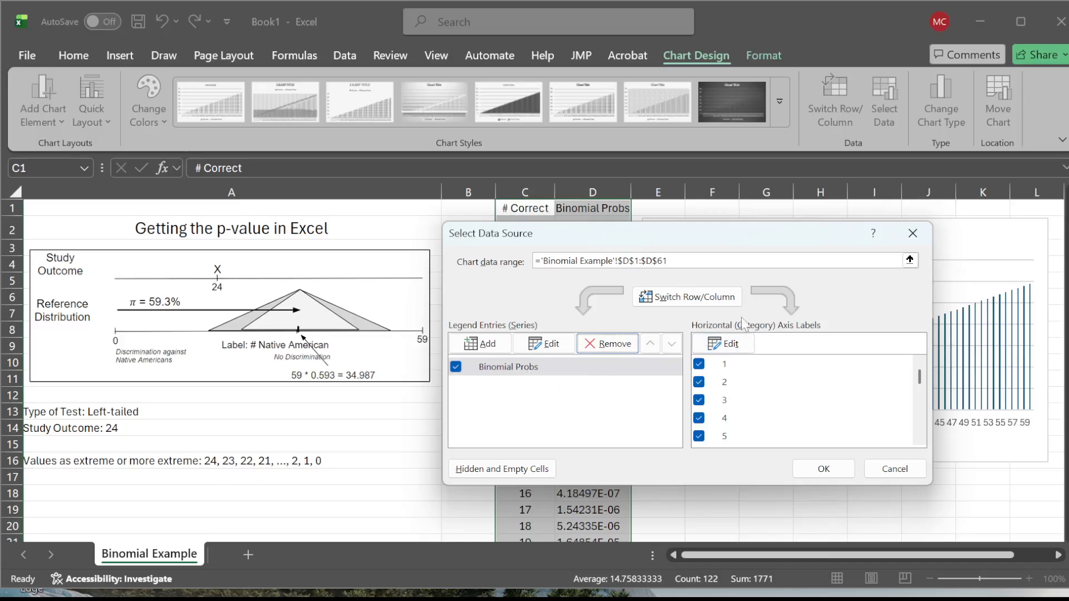
- Set the chart's horizontal axis labels to the range C2:C61 and apply the data source changes
left_click(732, 345)
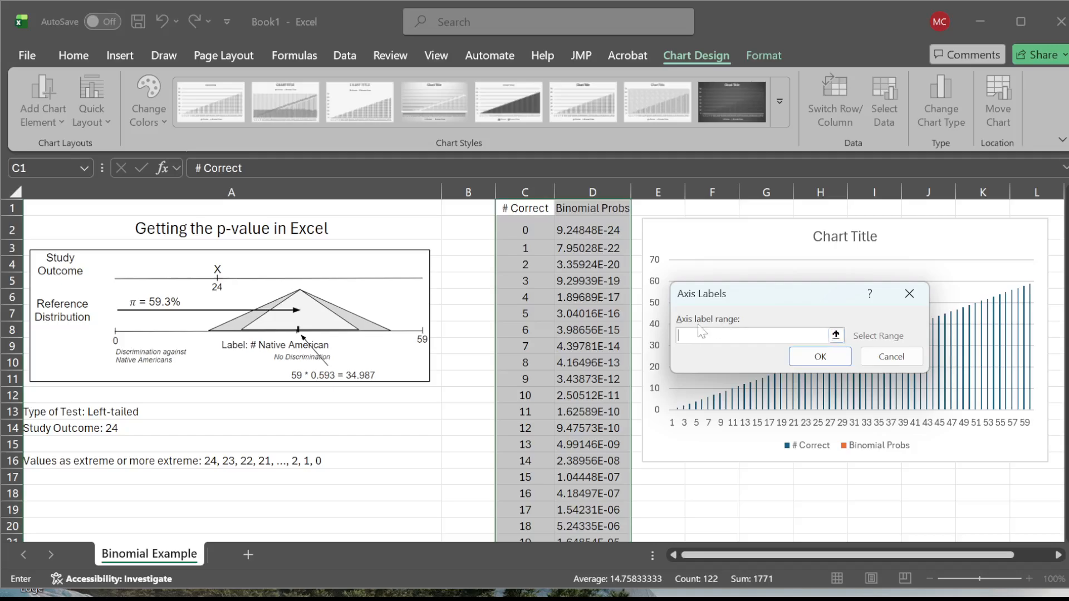
left_click(836, 335)
left_click_drag(525, 230, 540, 492)
left_click_drag(538, 506, 539, 505)
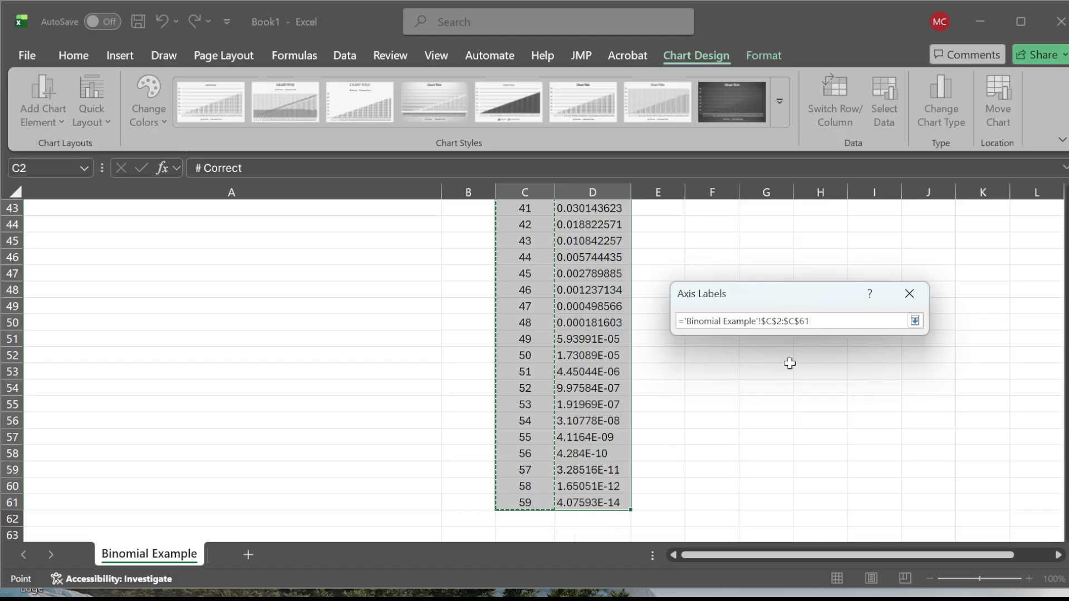
left_click(914, 321)
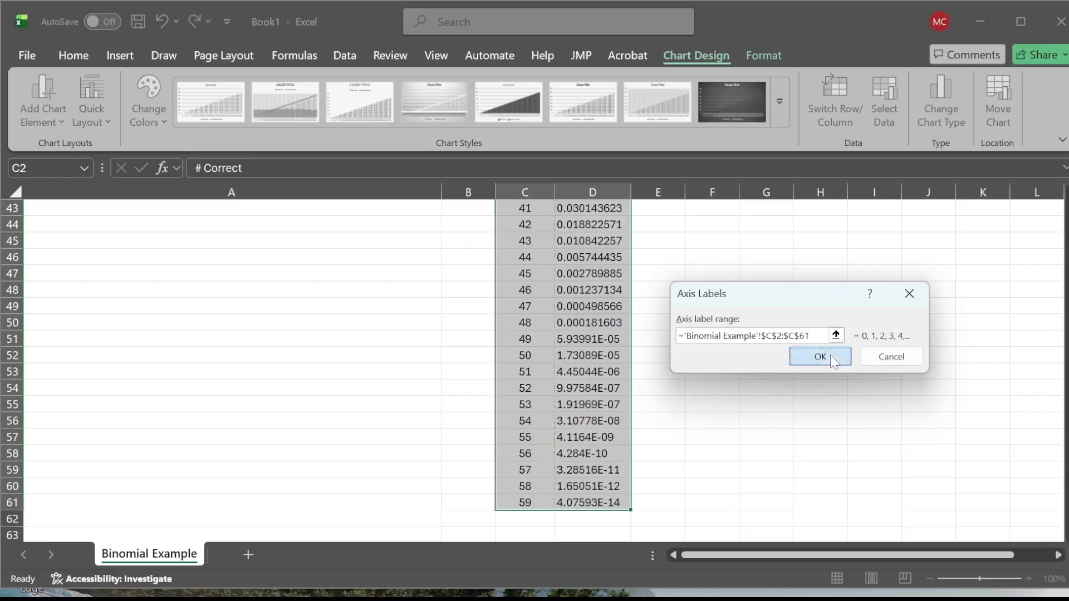
left_click(830, 356)
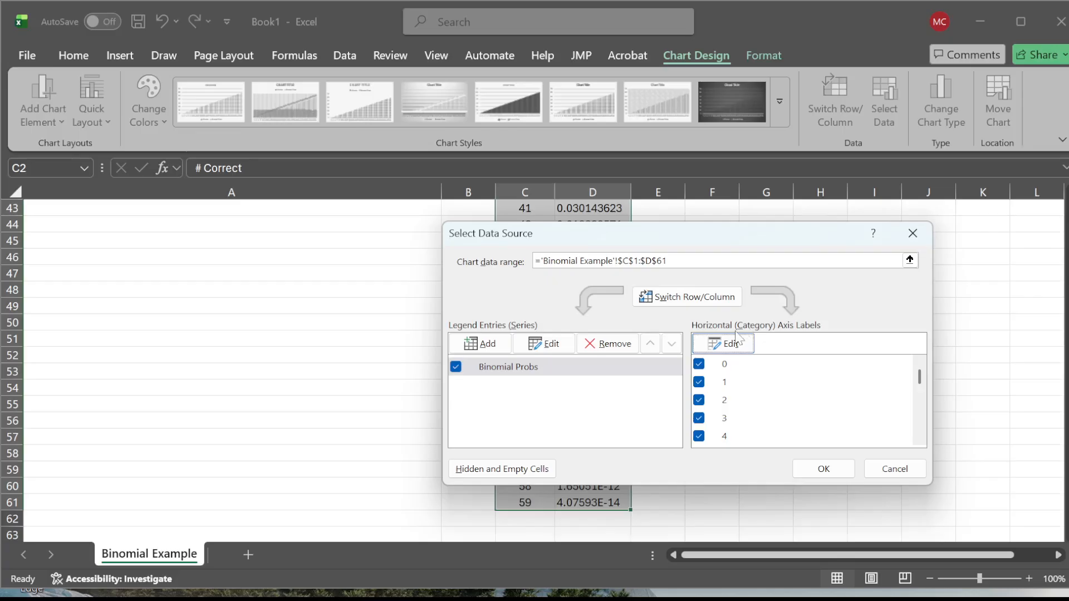
left_click_drag(920, 378, 922, 345)
left_click(839, 469)
left_click_drag(1061, 430, 1065, 245)
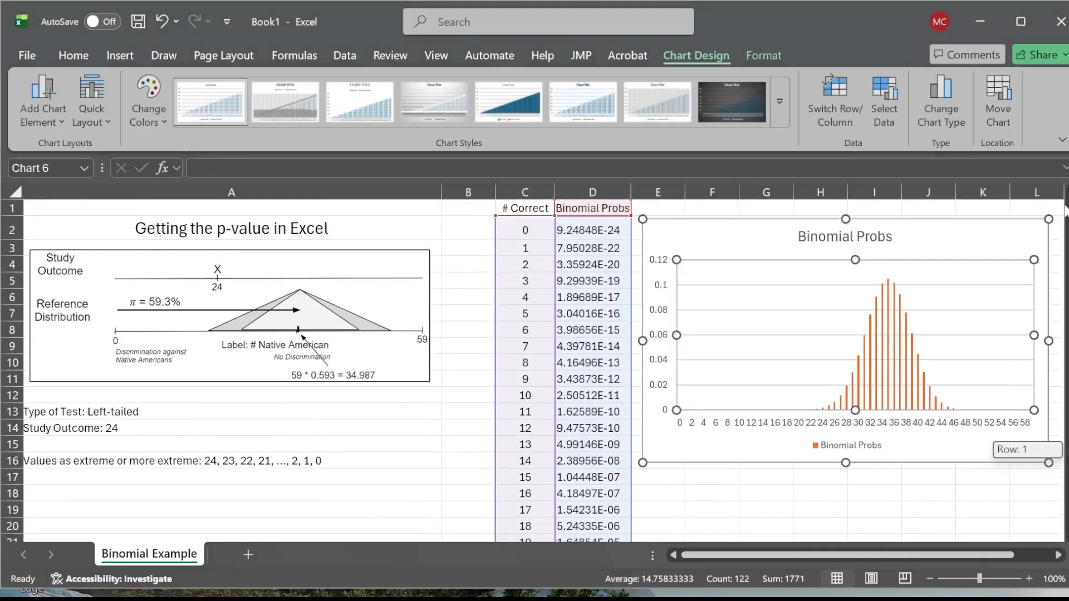
- Change the chart title to "Binomial Distribution with n=59, p=59.3%"
left_click(925, 448)
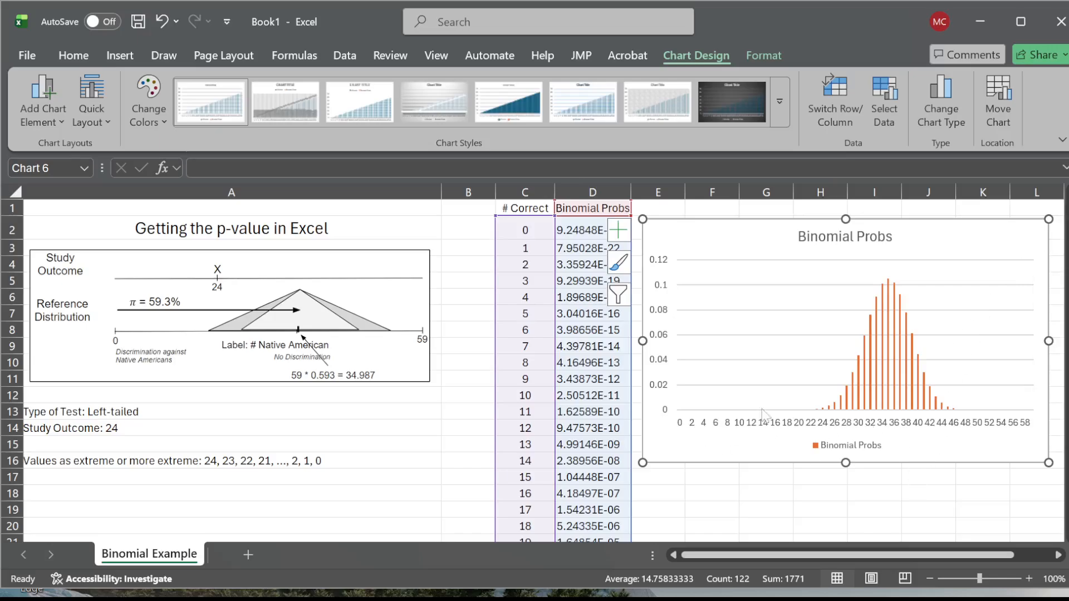
mouse_move(880, 354)
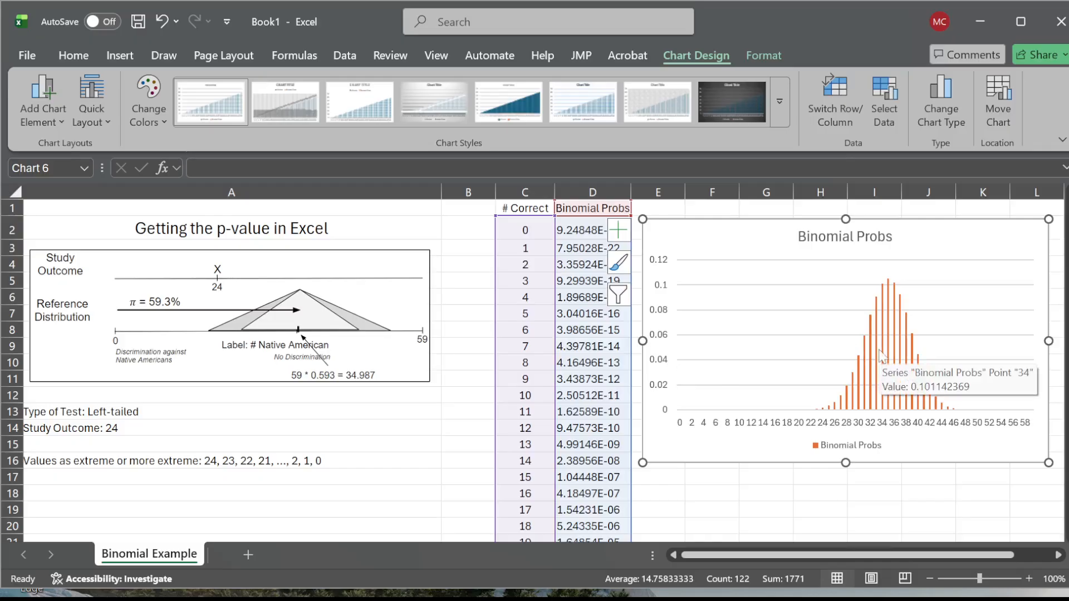
double_click(849, 238)
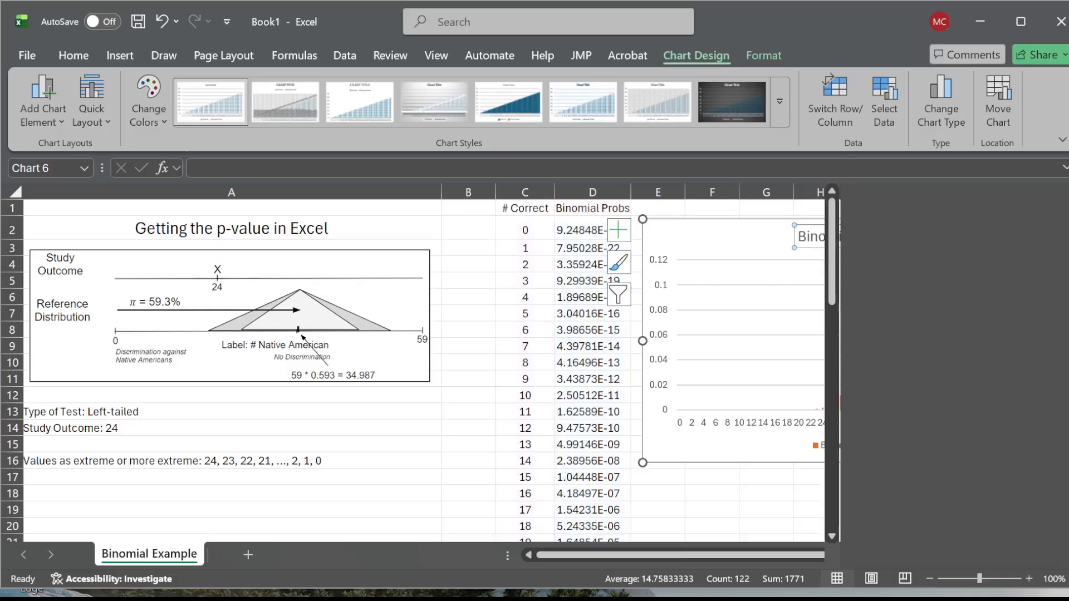
left_click(1064, 201)
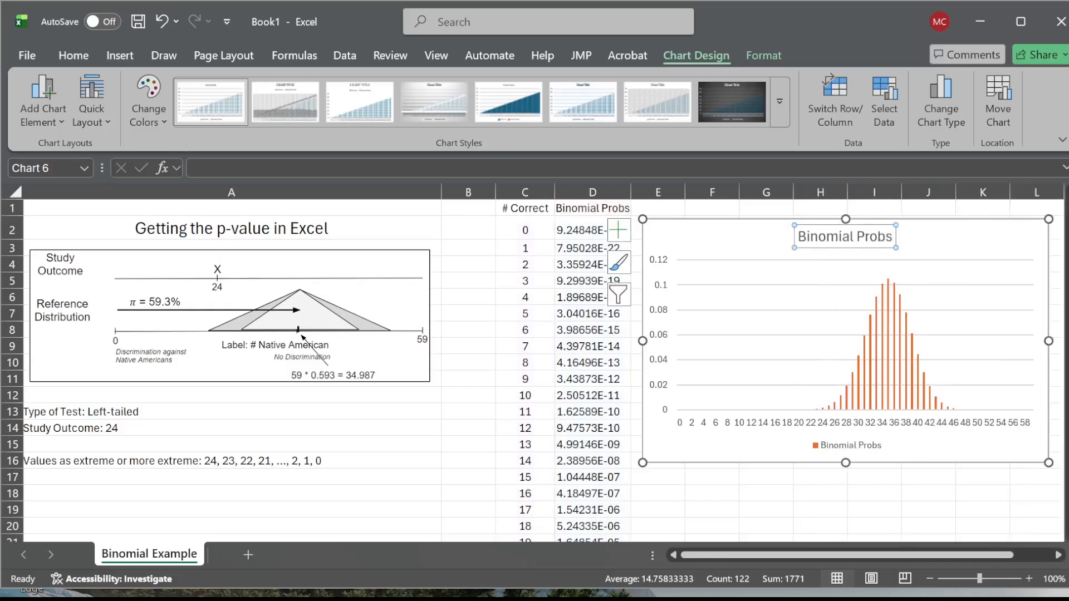
double_click(851, 239)
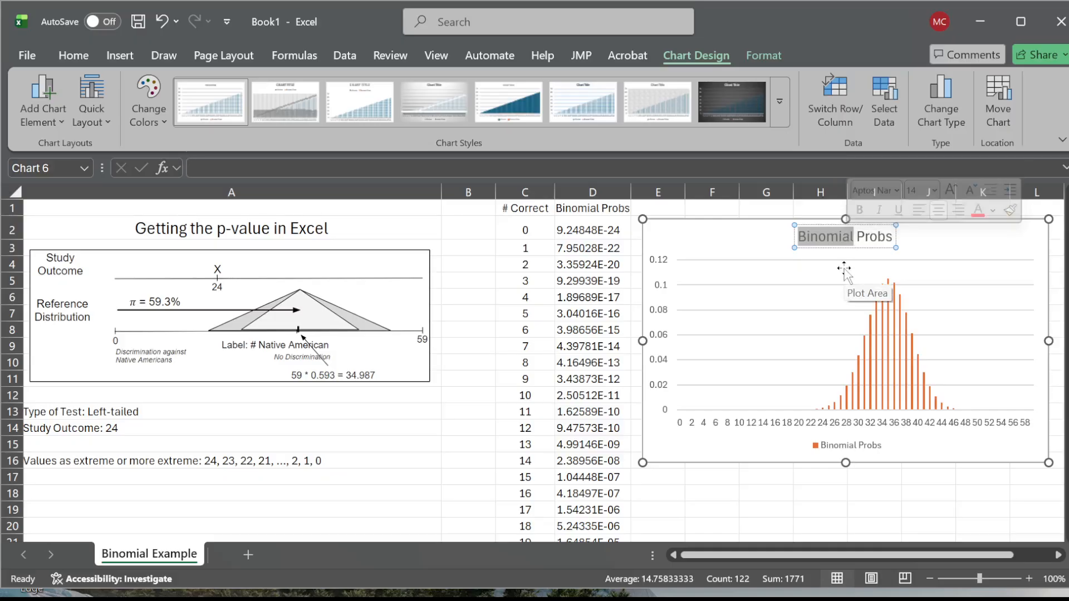
key("Right")
key("Right")
key("Right")
key("BackSpace")
key("BackSpace")
key("BackSpace")
key("BackSpace")
key("BackSpace")
key("BackSpace")
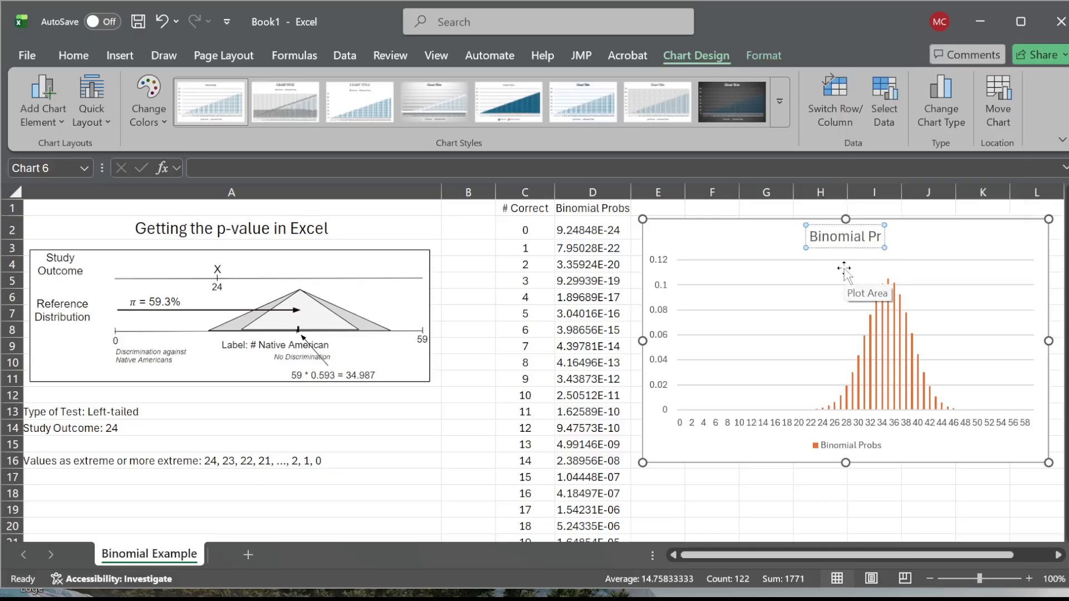
type("Dis")
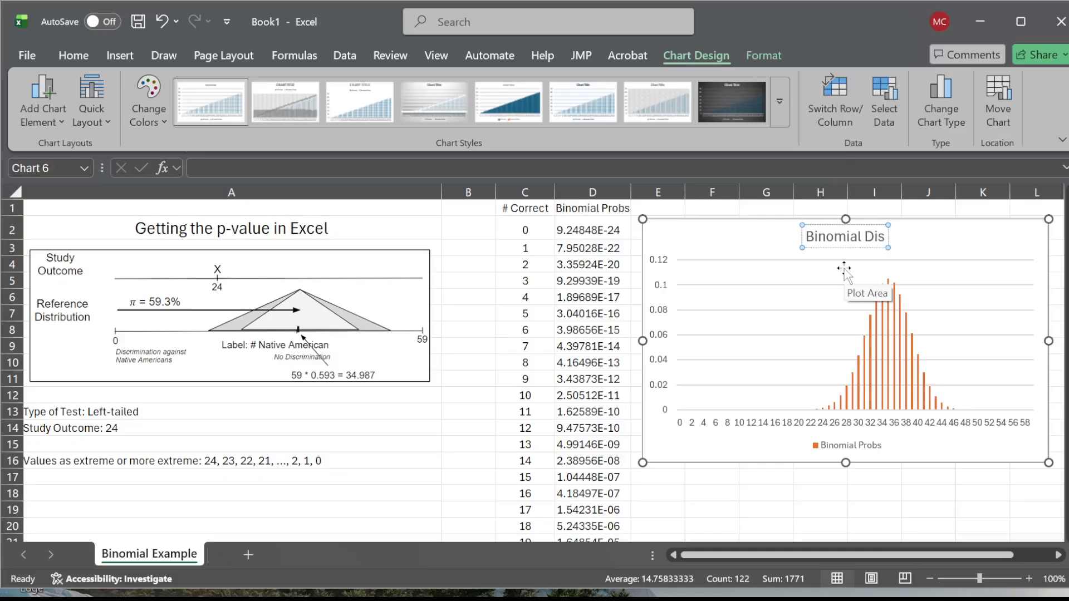
type("tribution with n")
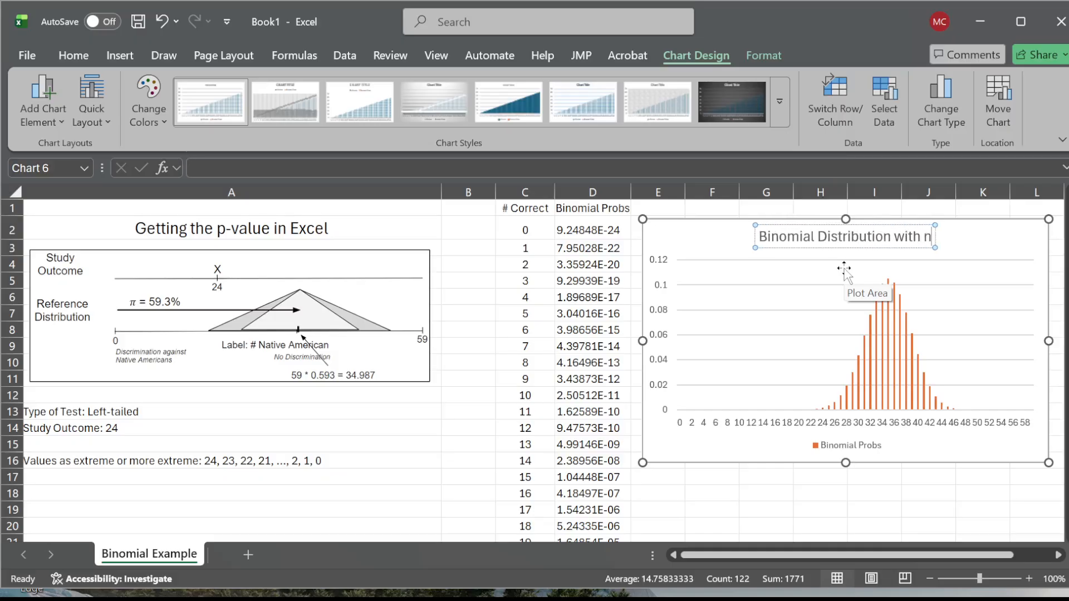
type("=59")
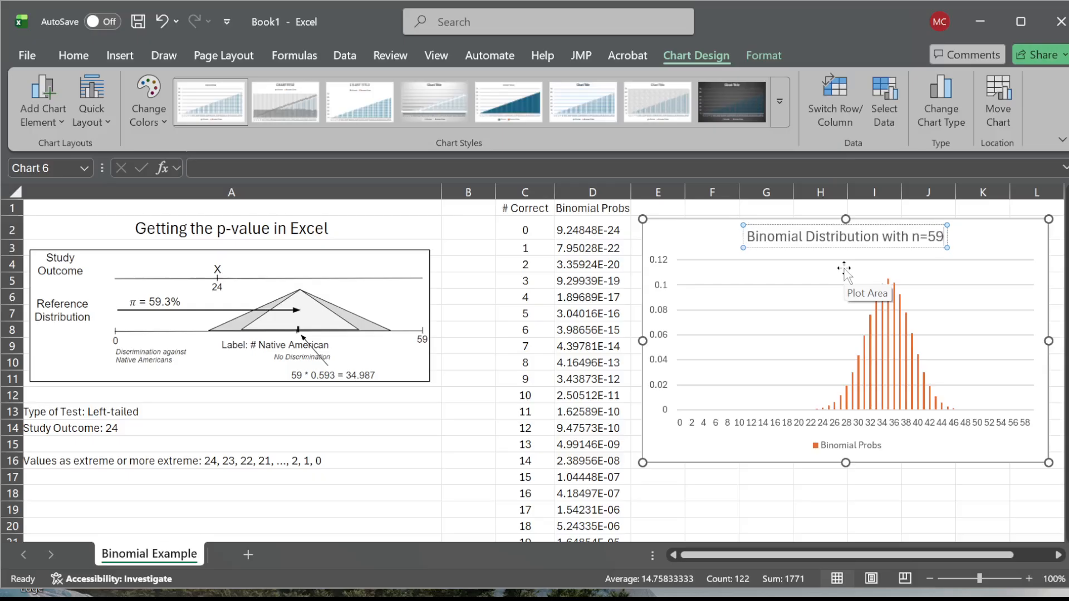
type(", p=59.3%")
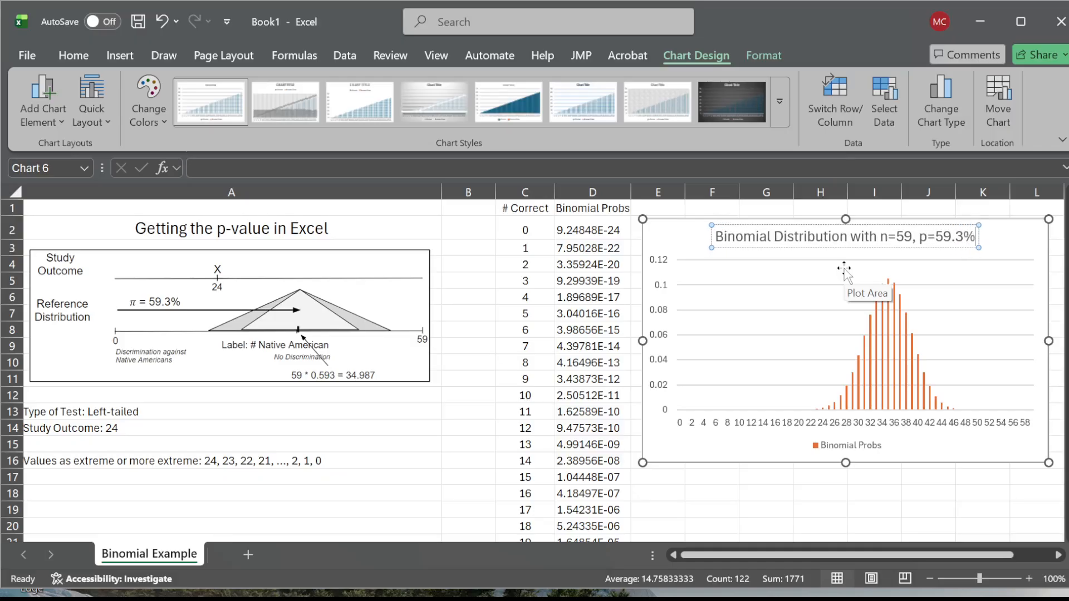
- Delete the legend from the binomial distribution chart
left_click(879, 447)
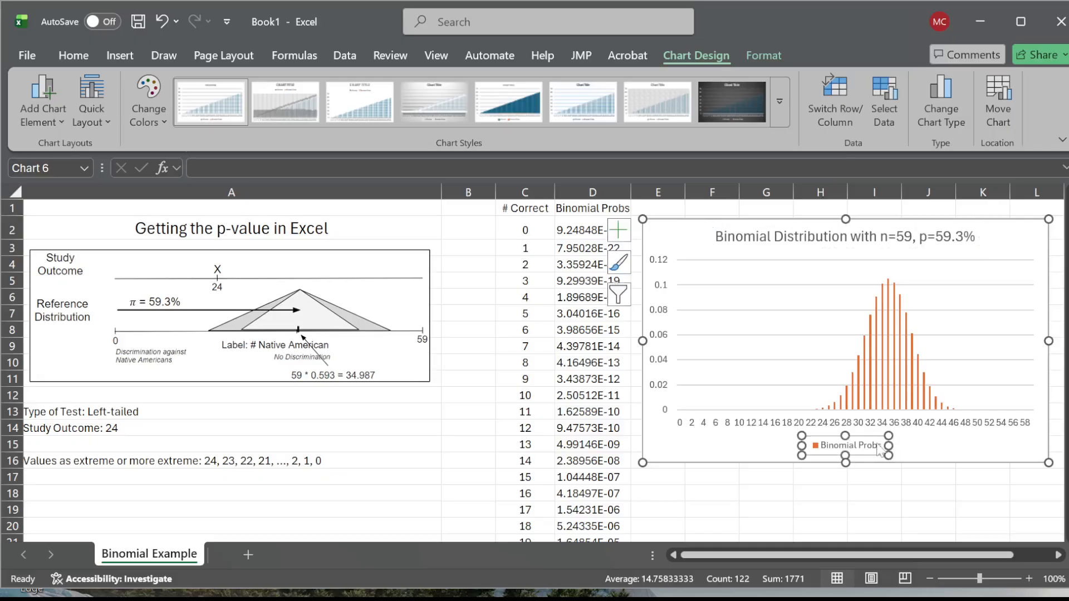
key("Delete")
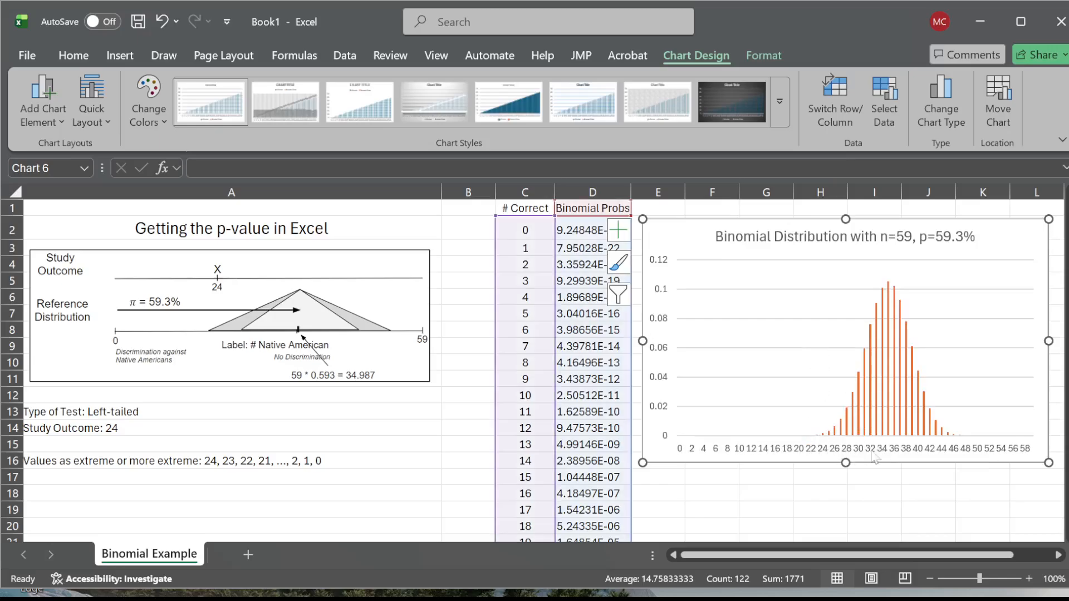
- Add a primary horizontal axis title to the chart reading "# Native-Americans"
left_click(791, 336)
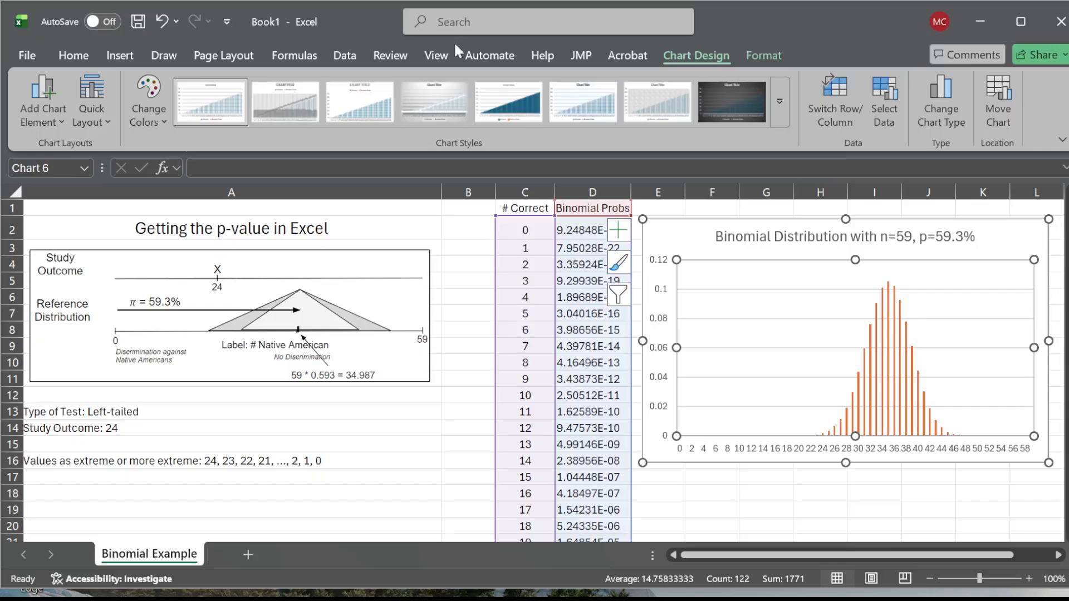
left_click(61, 121)
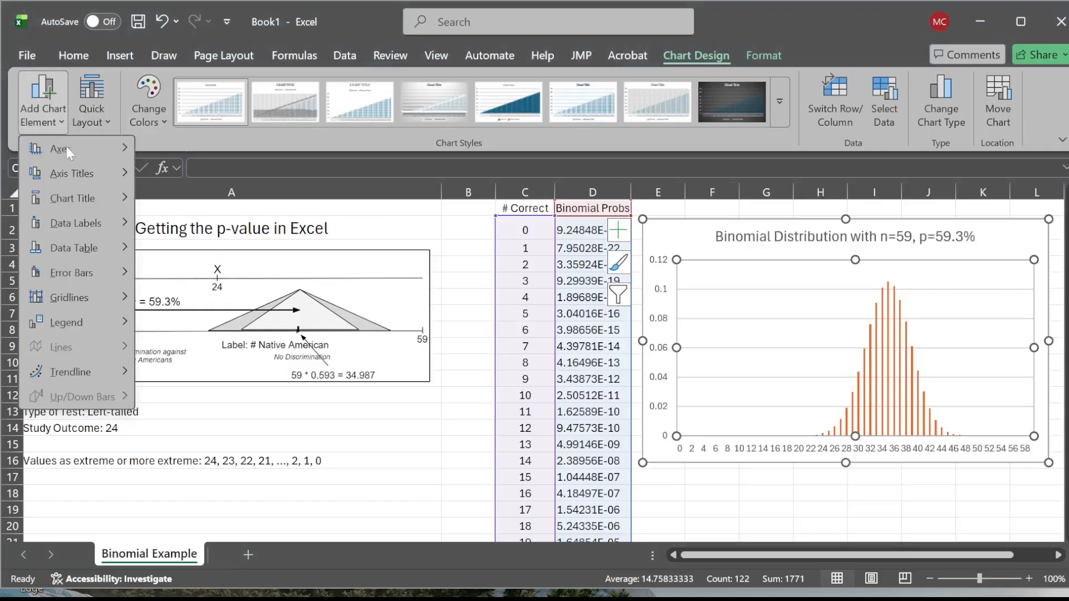
mouse_move(80, 177)
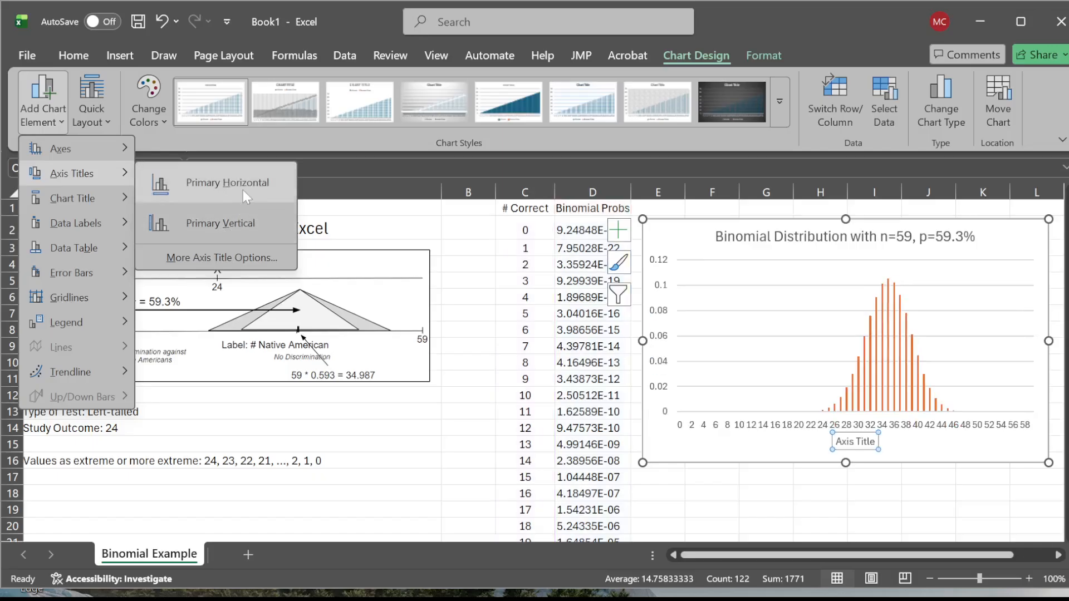
left_click(243, 189)
left_click(854, 441)
triple_click(855, 443)
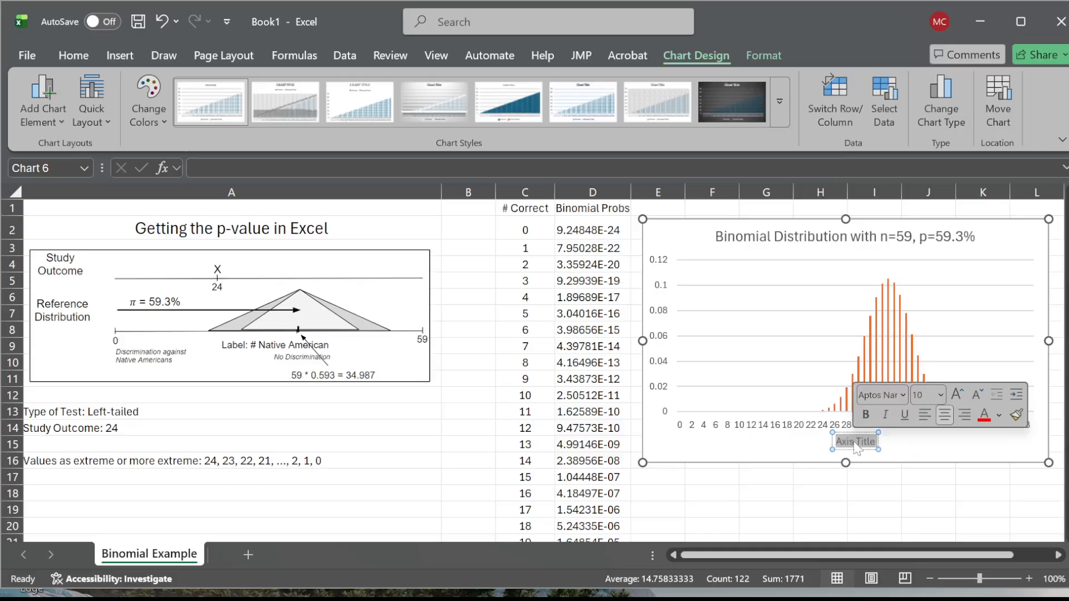
type("#")
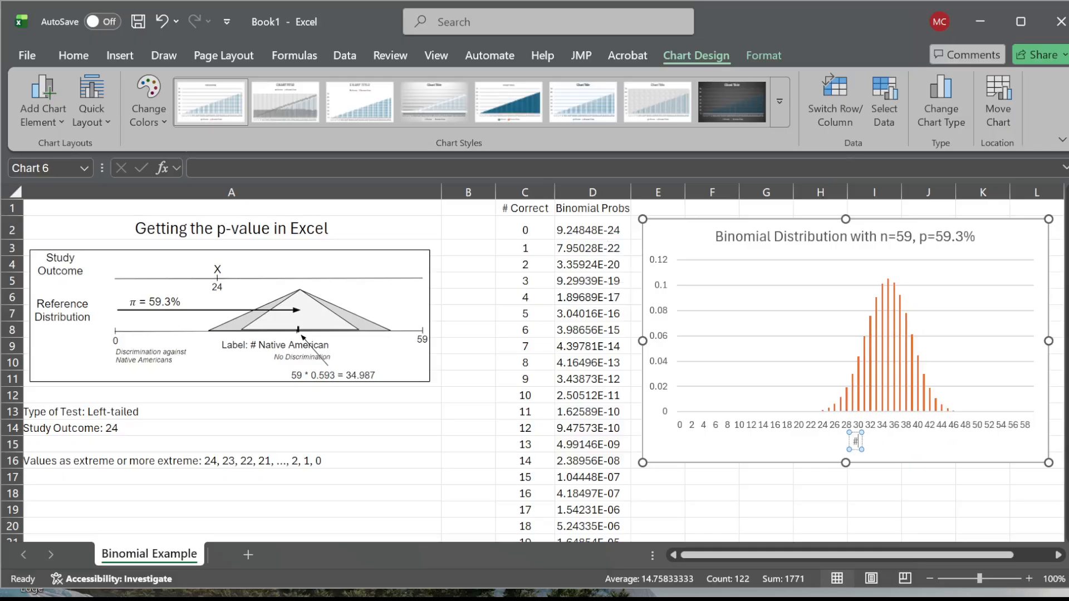
type(" Native")
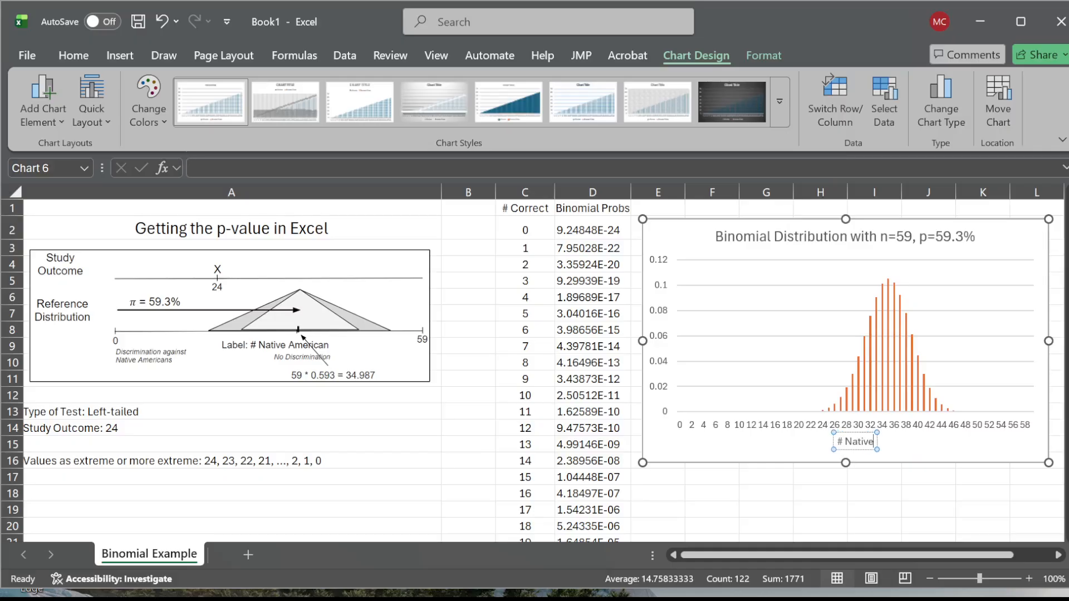
type("-Americans")
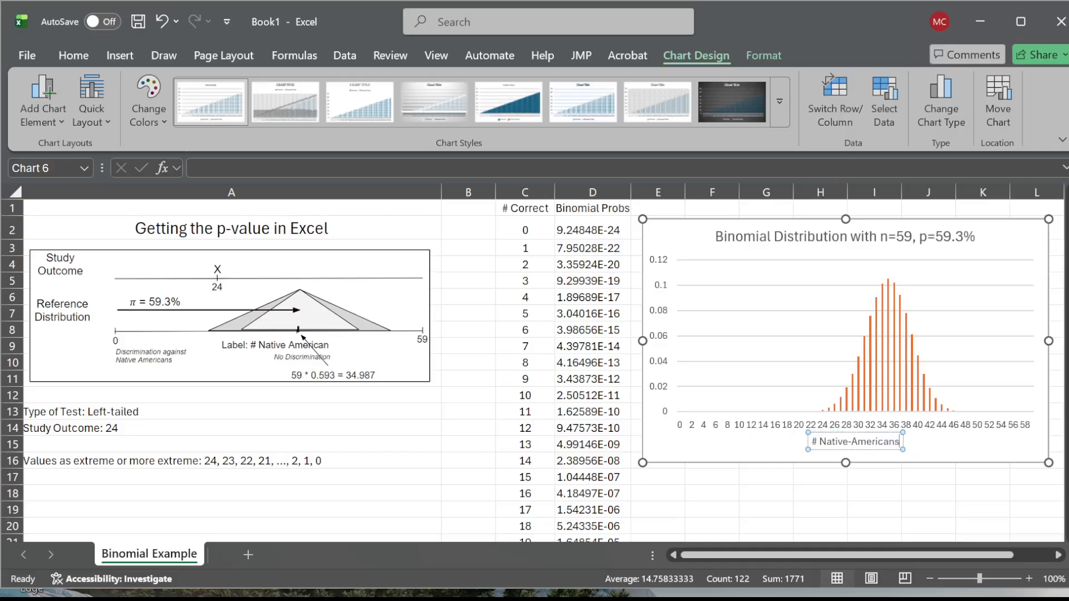
key("Escape")
key("BackSpace")
left_click(845, 506)
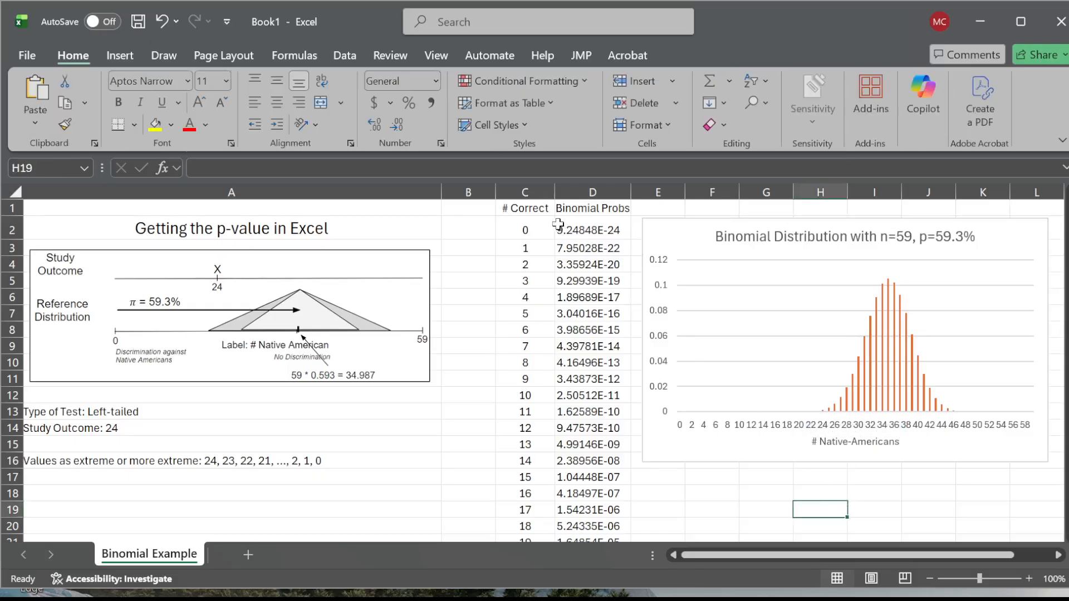
- Change the header in C1 to "# Native Americans" and autofit column C to its contents
left_click(530, 209)
type("# Nam")
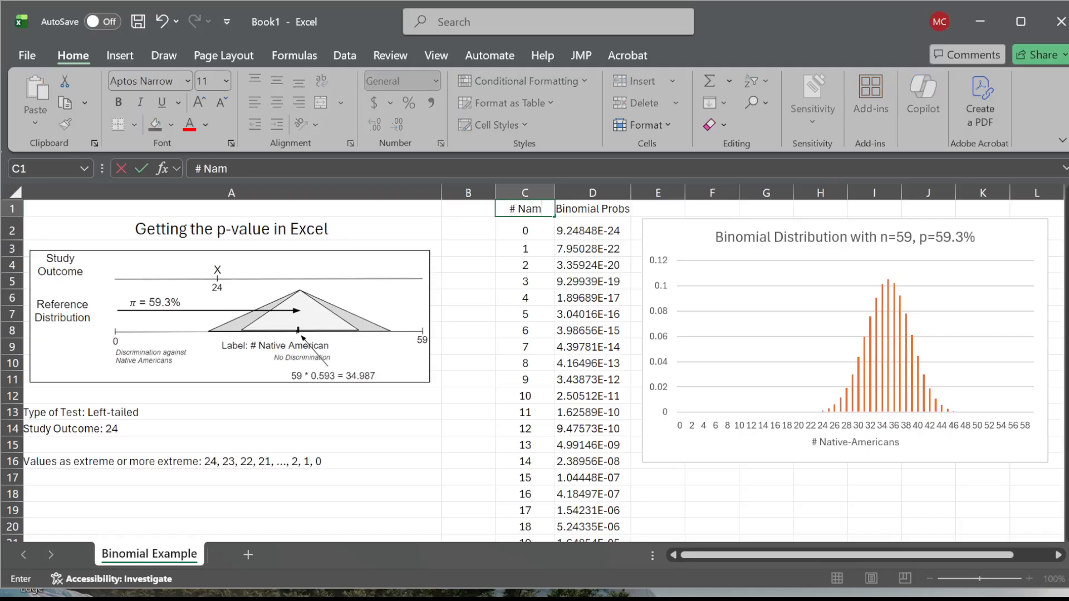
key("BackSpace")
type("tive Americans")
key("Return")
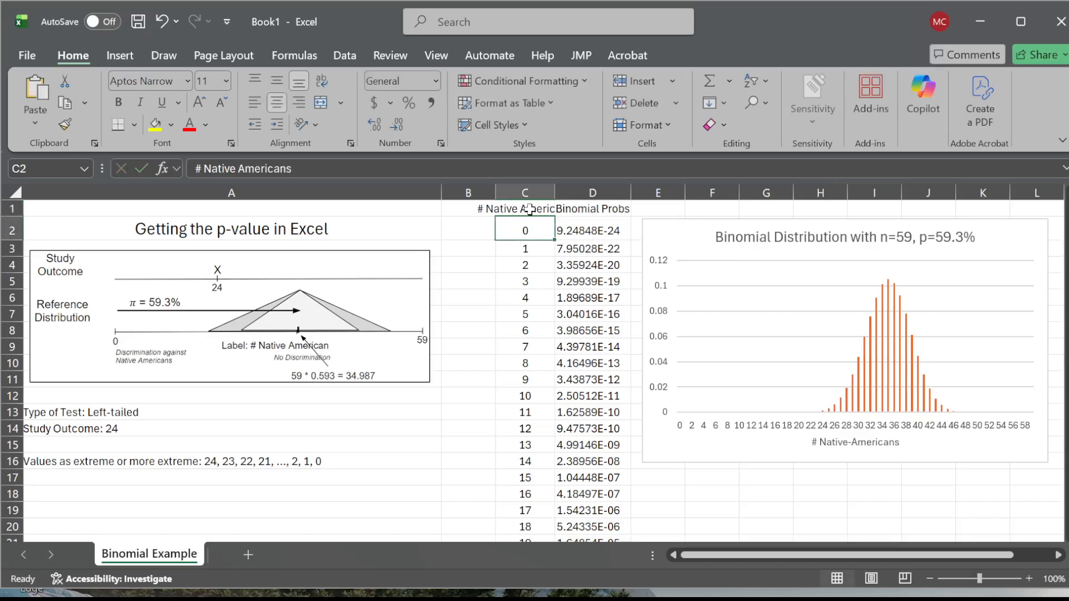
key("Up")
double_click(556, 191)
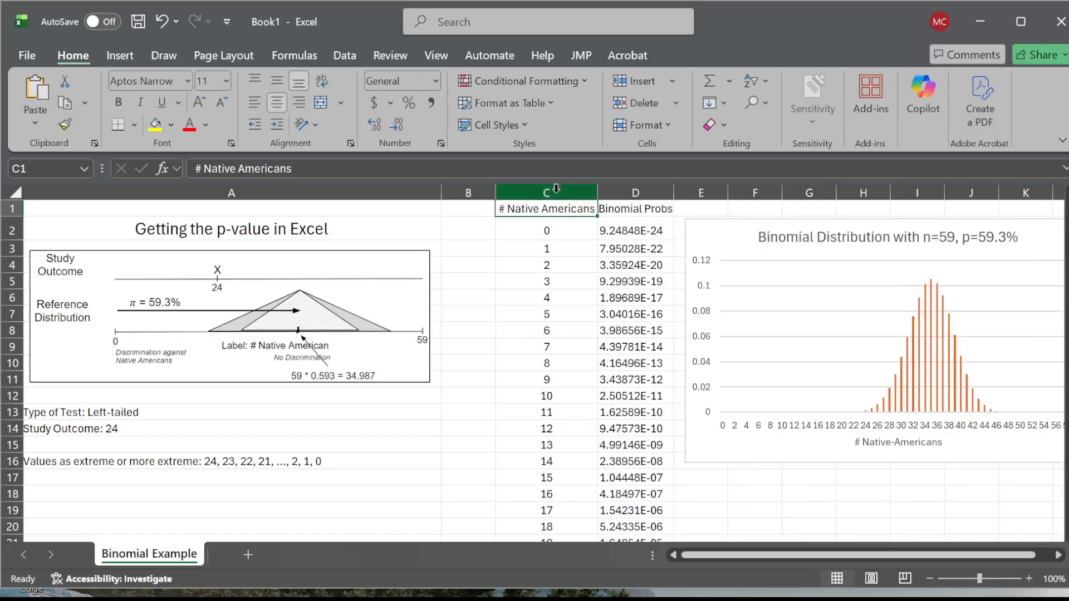
- Fill the C1 header with yellow and make column B narrower
left_click(156, 125)
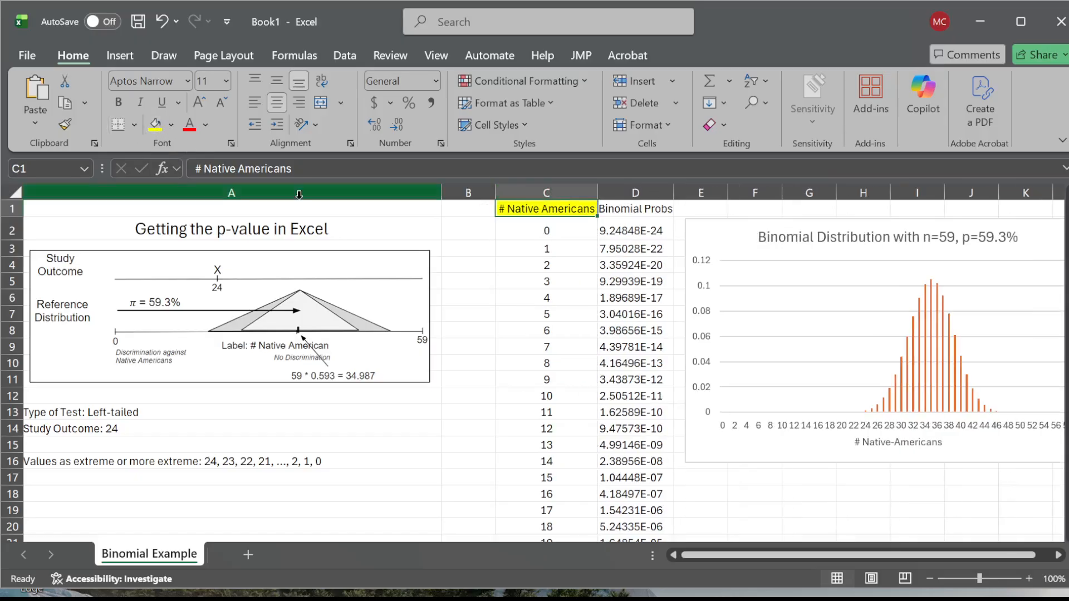
left_click(542, 264)
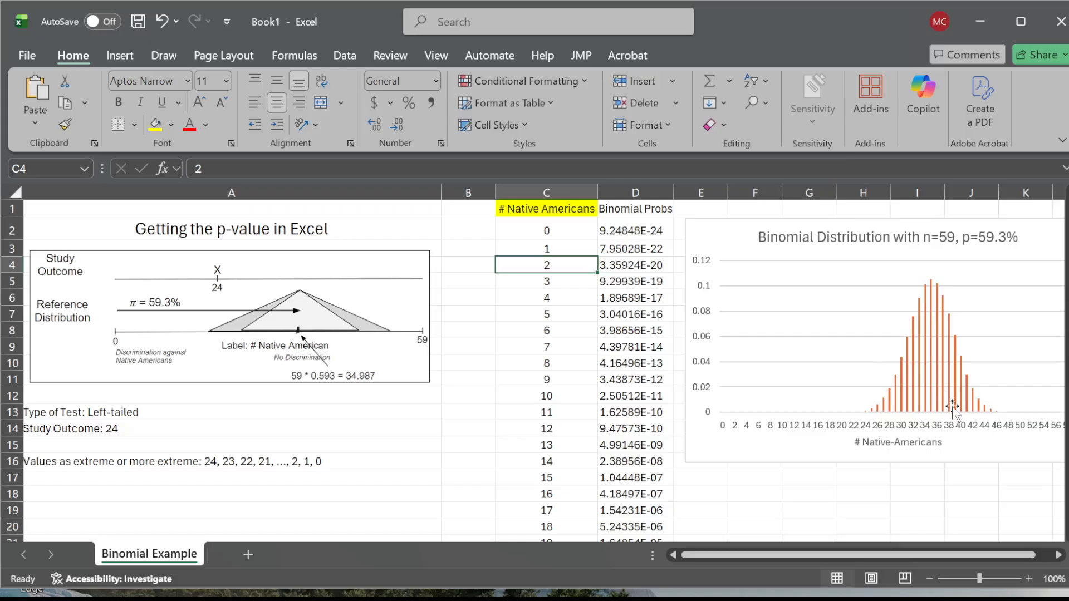
left_click_drag(495, 193, 476, 193)
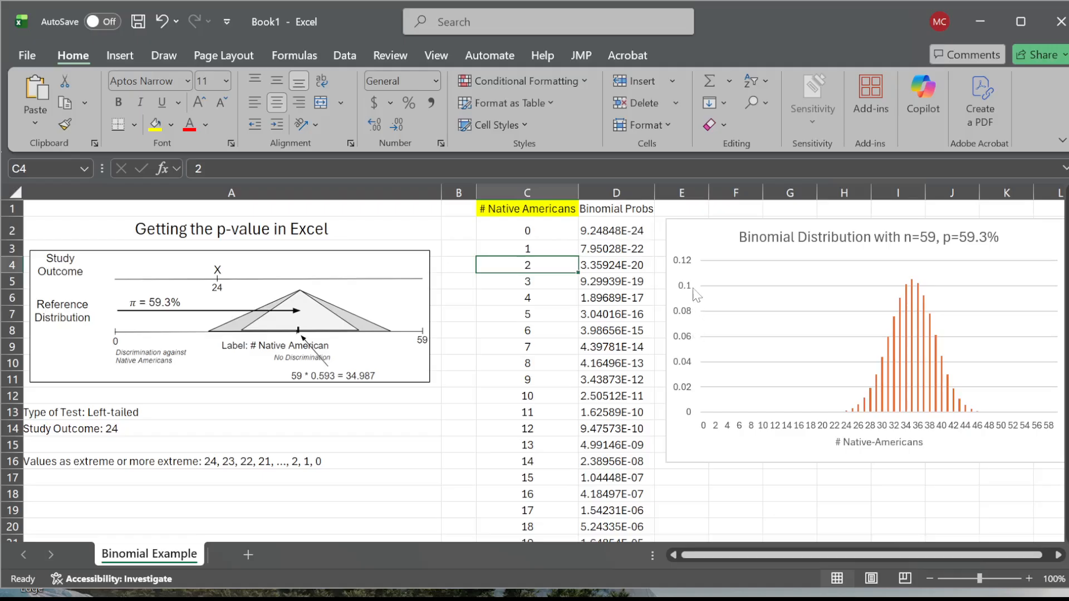
- Add a primary vertical axis title to the chart reading "Binomial Probabilities"
left_click(770, 346)
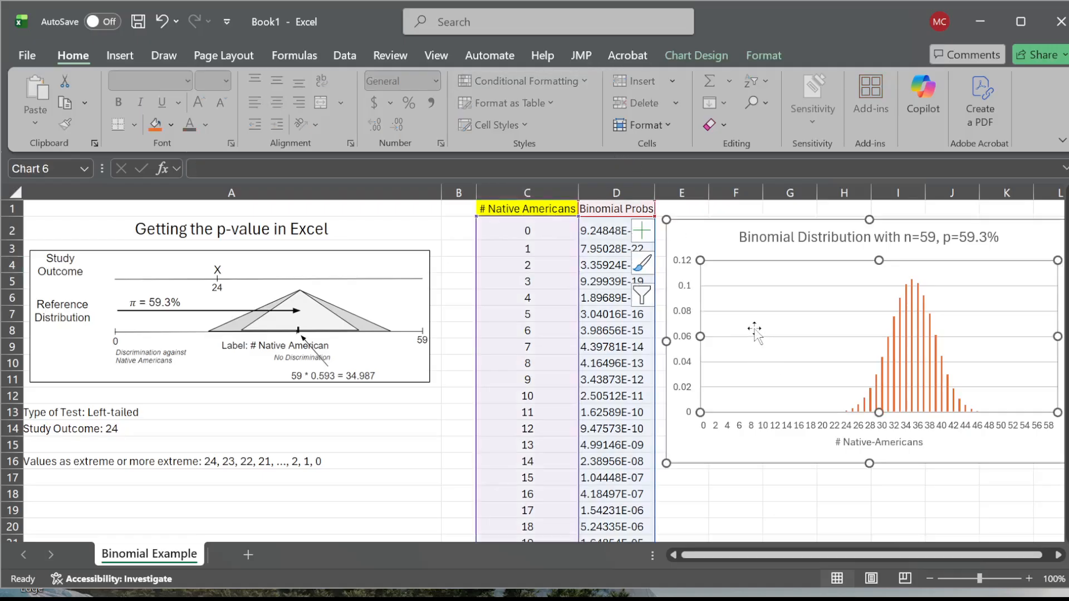
left_click(686, 55)
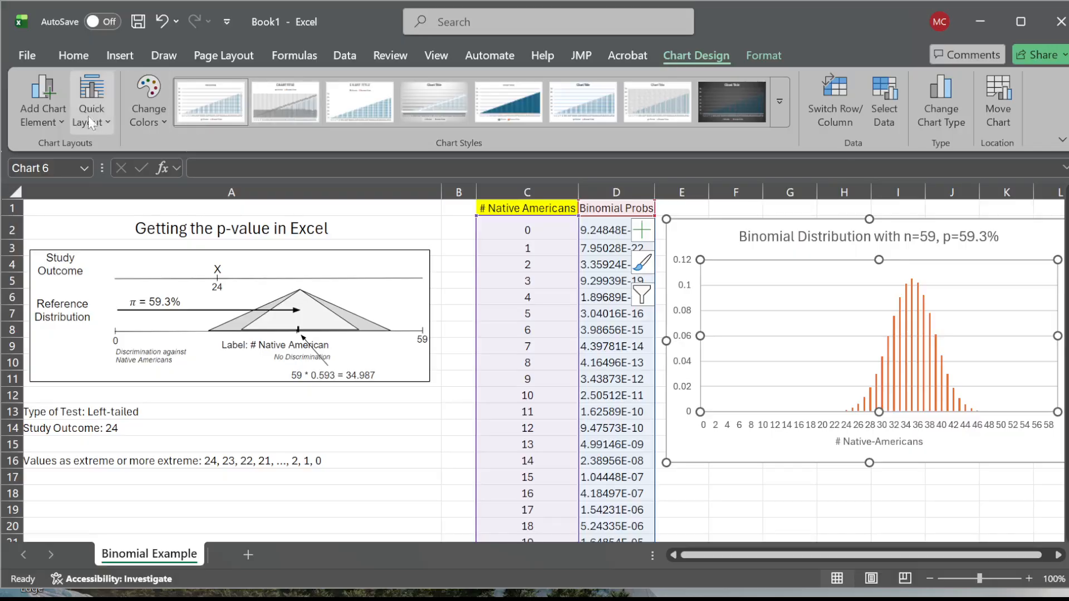
left_click(53, 116)
mouse_move(68, 175)
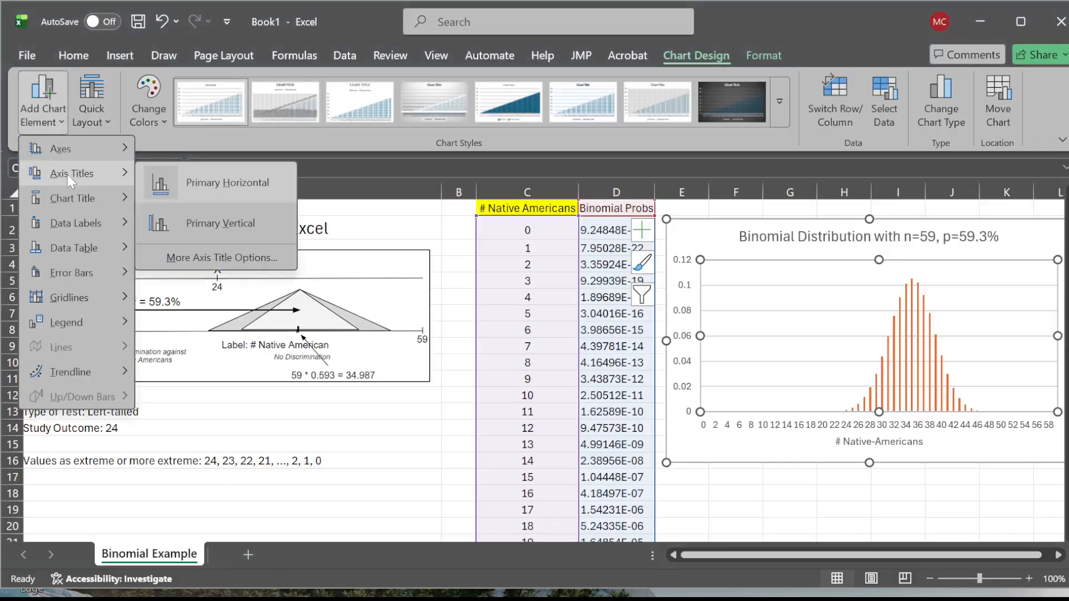
left_click(244, 222)
triple_click(689, 342)
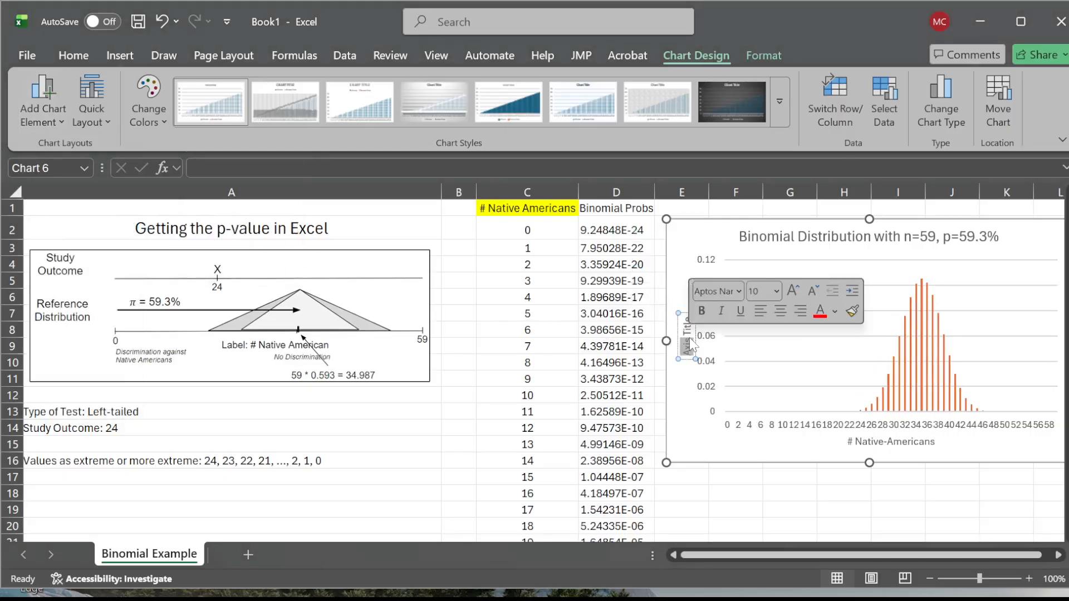
type("Binom")
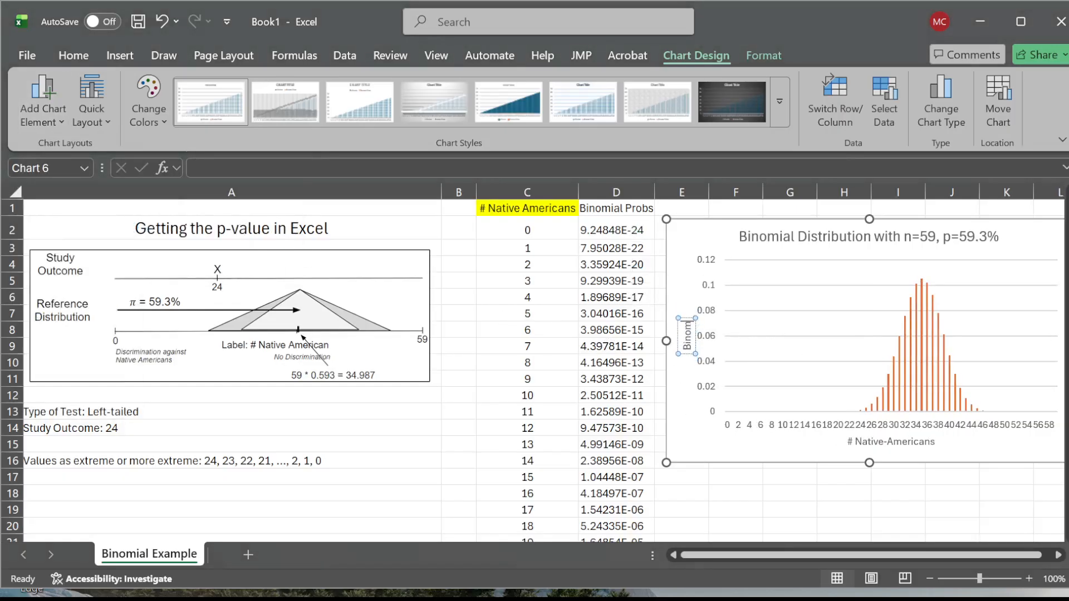
type("ial Pro")
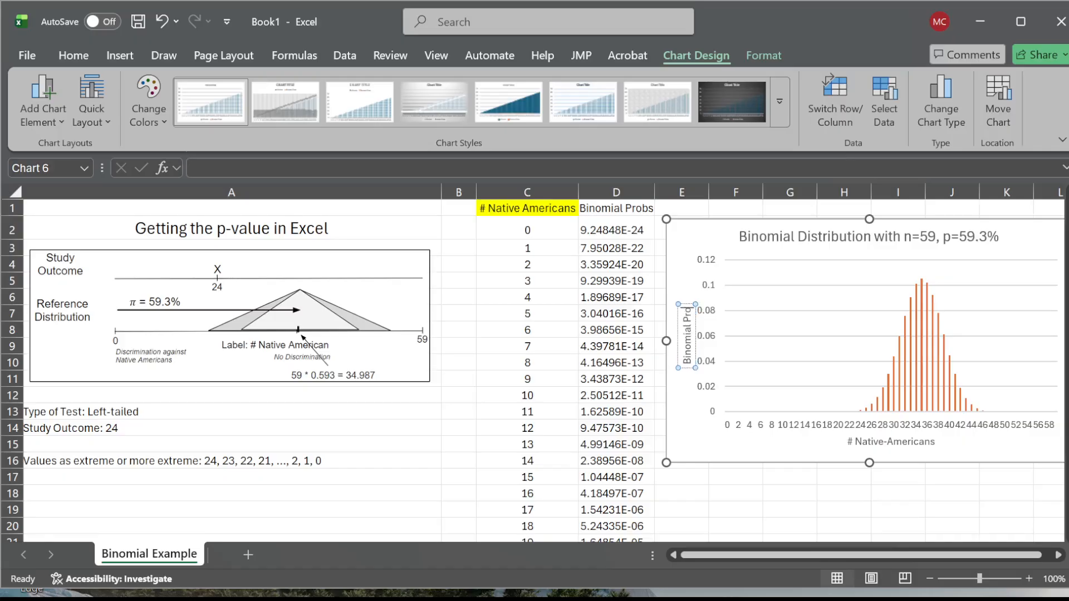
type("babilitiexs")
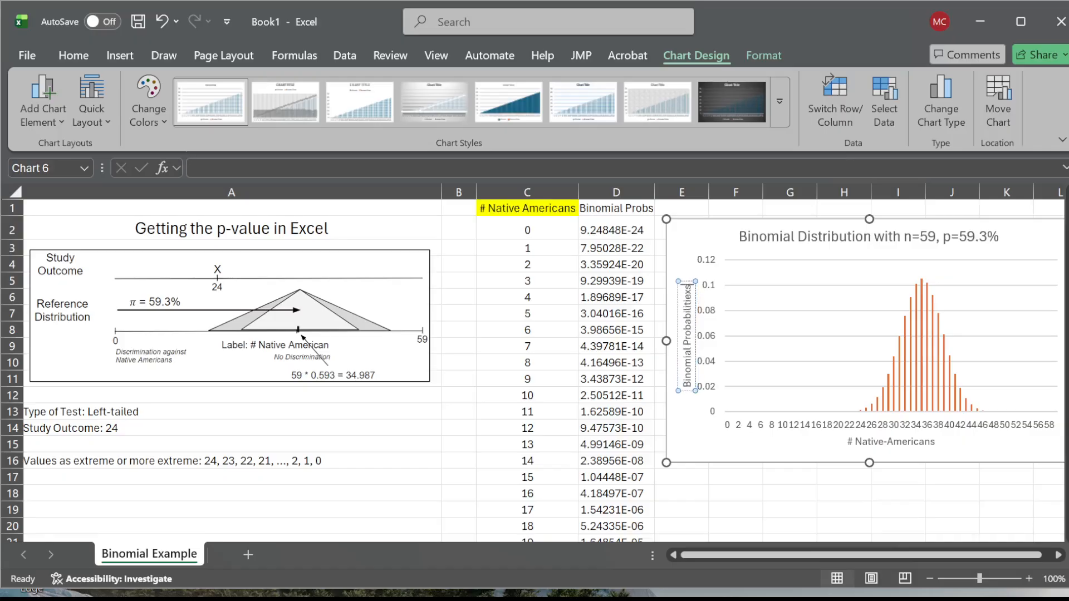
key("BackSpace")
key("BackSpace")
type("s")
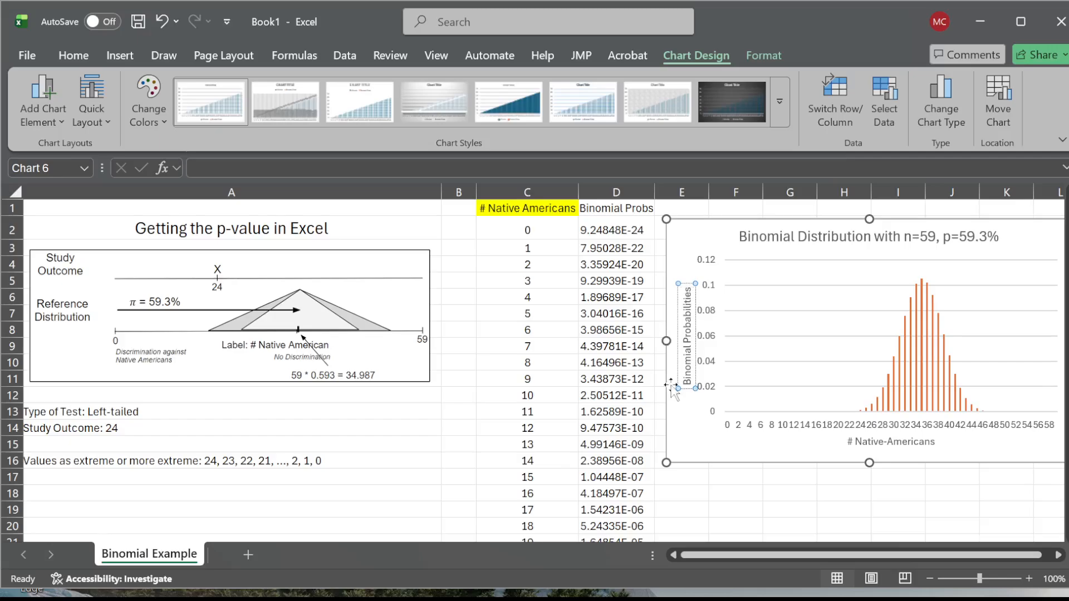
left_click(774, 495)
left_click_drag(900, 557, 922, 554)
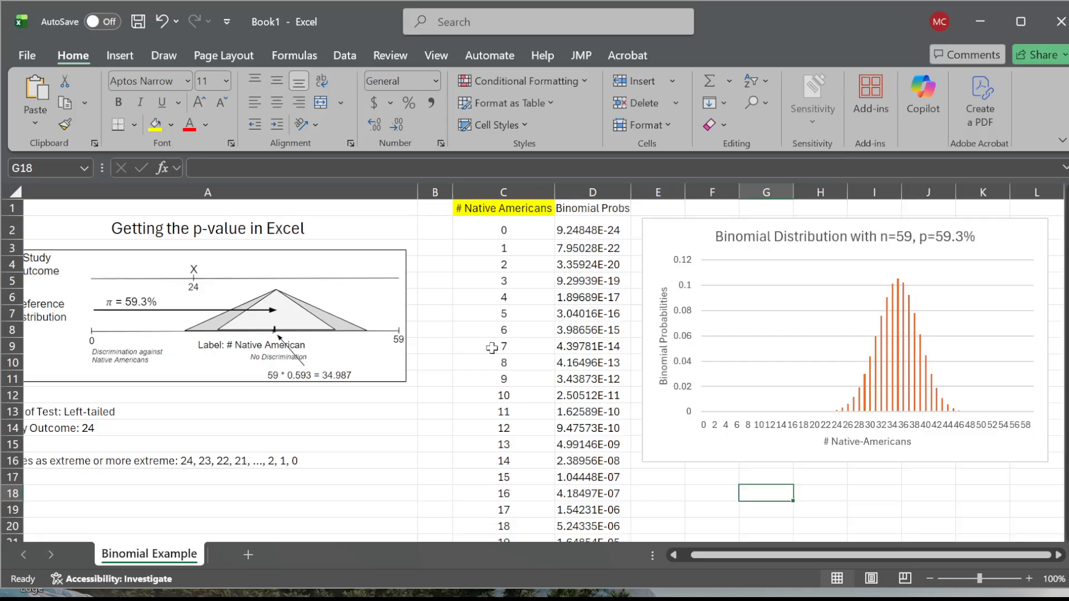
- Highlight cell D26, the binomial probability for the study outcome of 24, in yellow
left_click(216, 466)
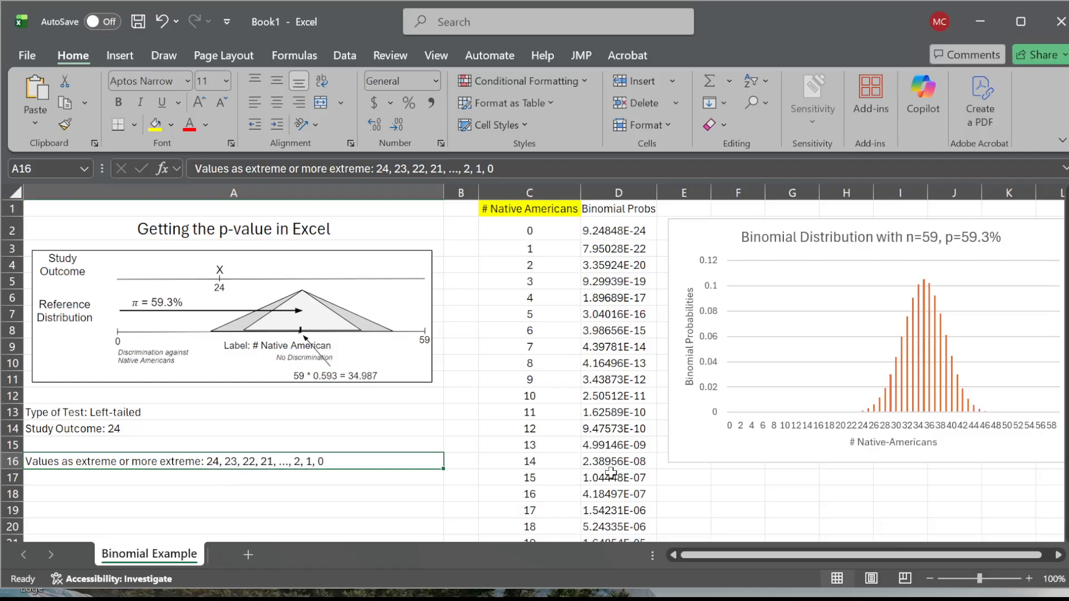
scroll(608, 465, "down", 2)
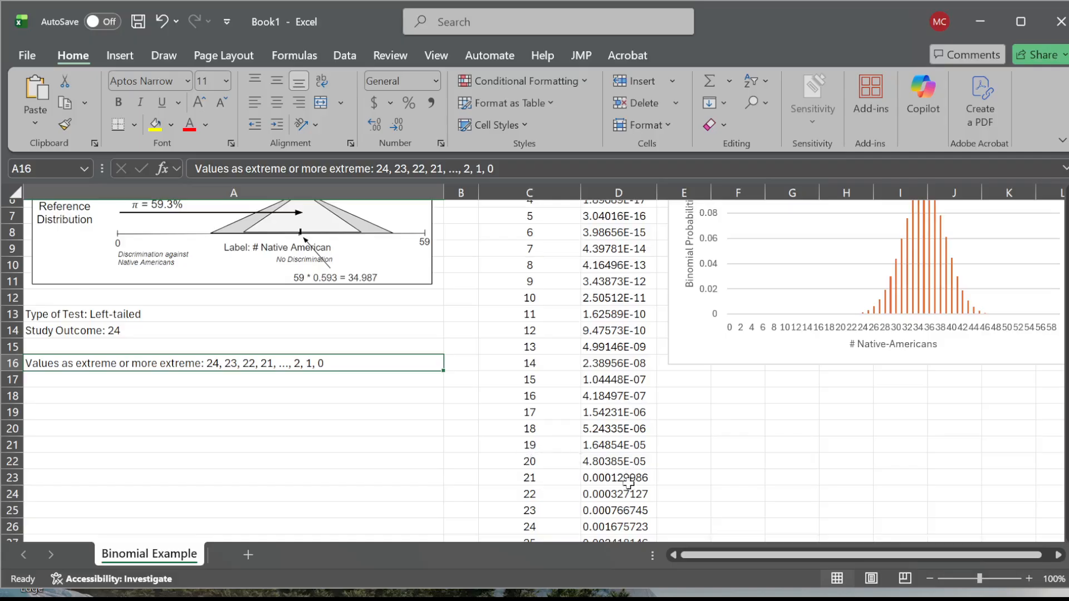
scroll(628, 482, "down", 1)
left_click(616, 478)
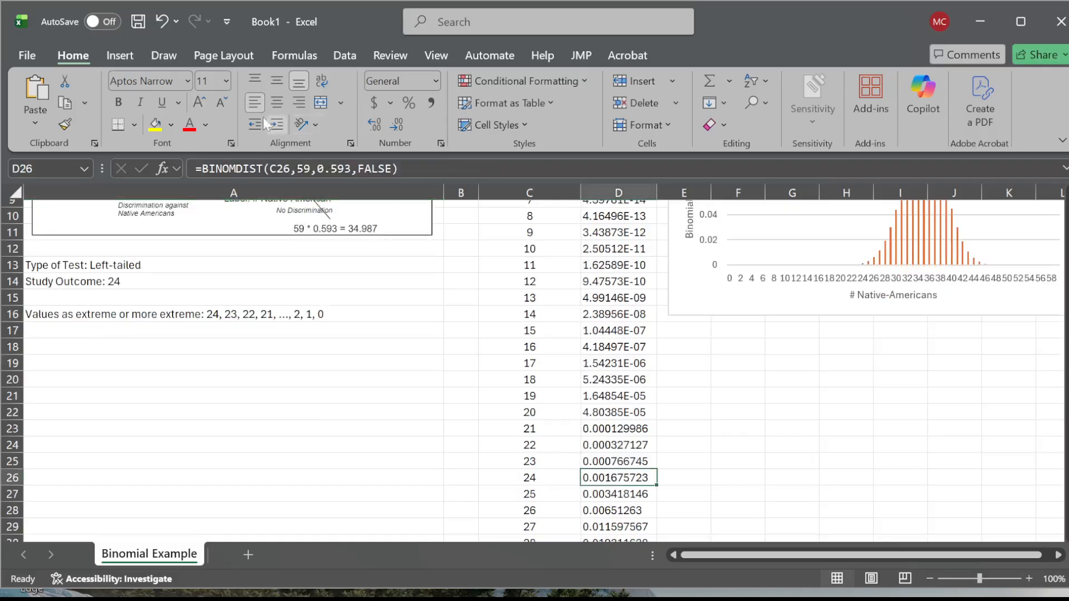
left_click(155, 124)
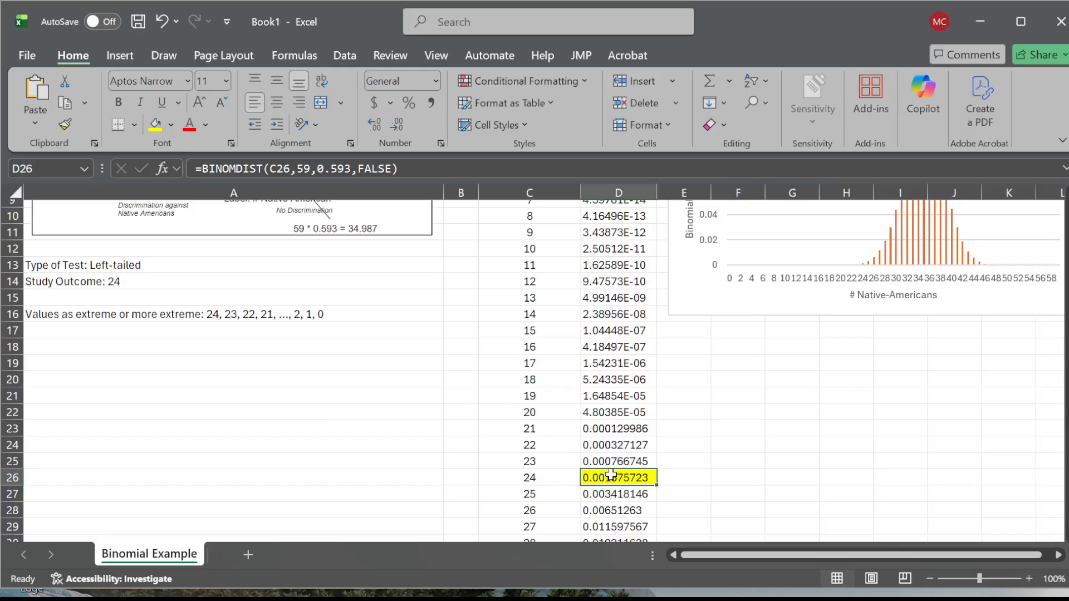
- Select the binomial probabilities for 0 through 24 in D2:D26 and read their sum as the left-tailed p-value
left_click_drag(613, 477, 611, 233)
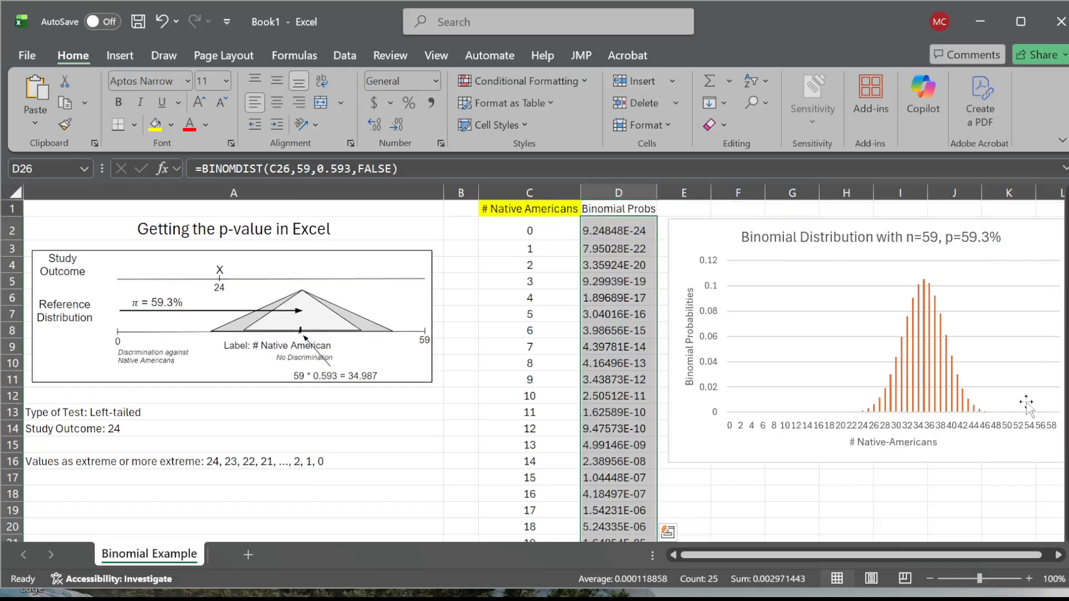
left_click(928, 575)
left_click(927, 576)
left_click(930, 576)
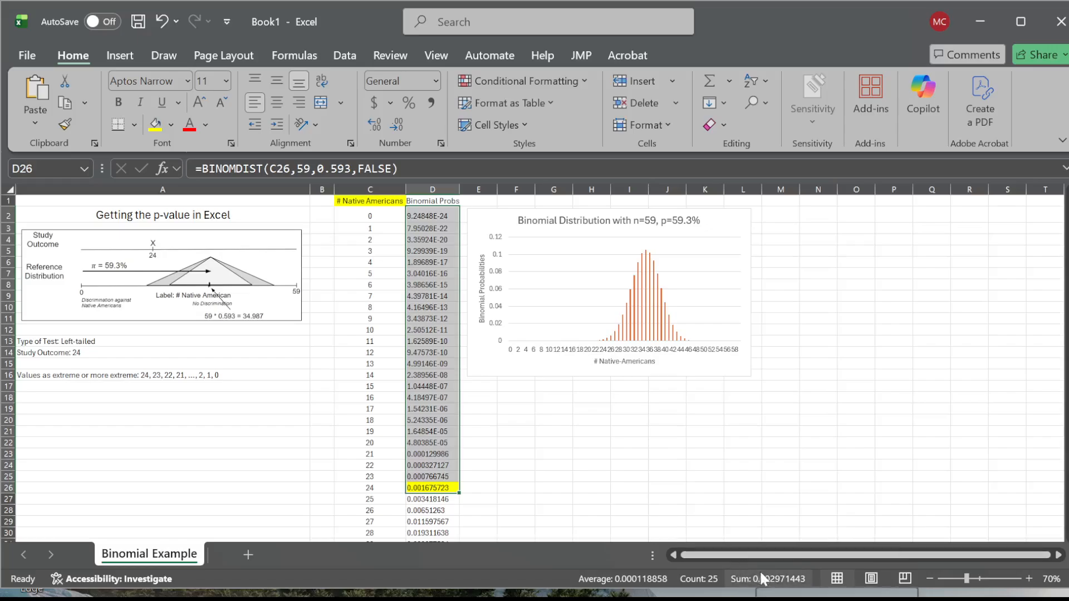
left_click(799, 578)
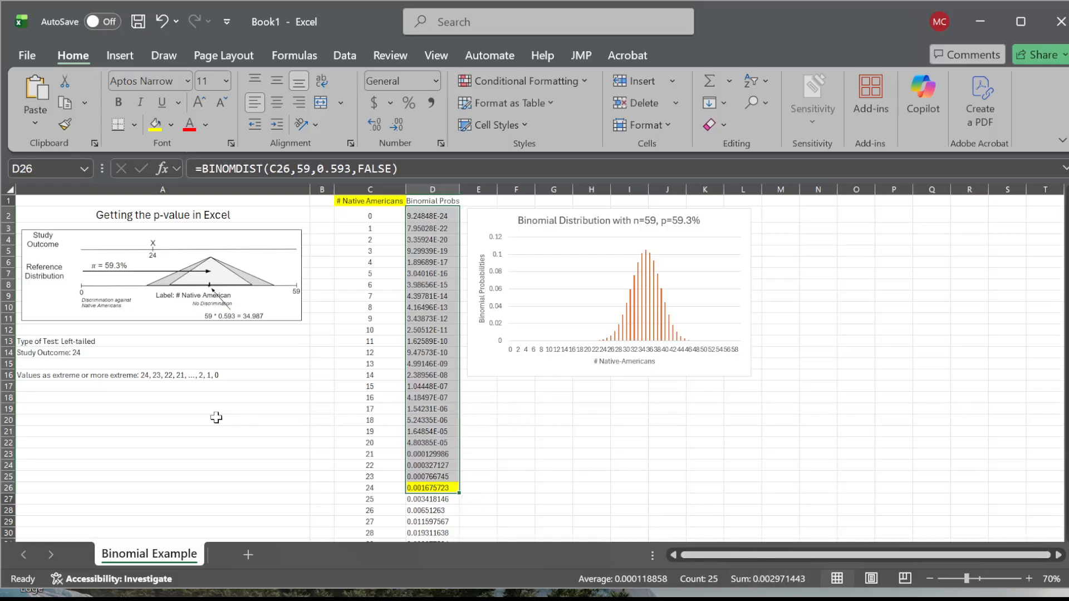
left_click(521, 416)
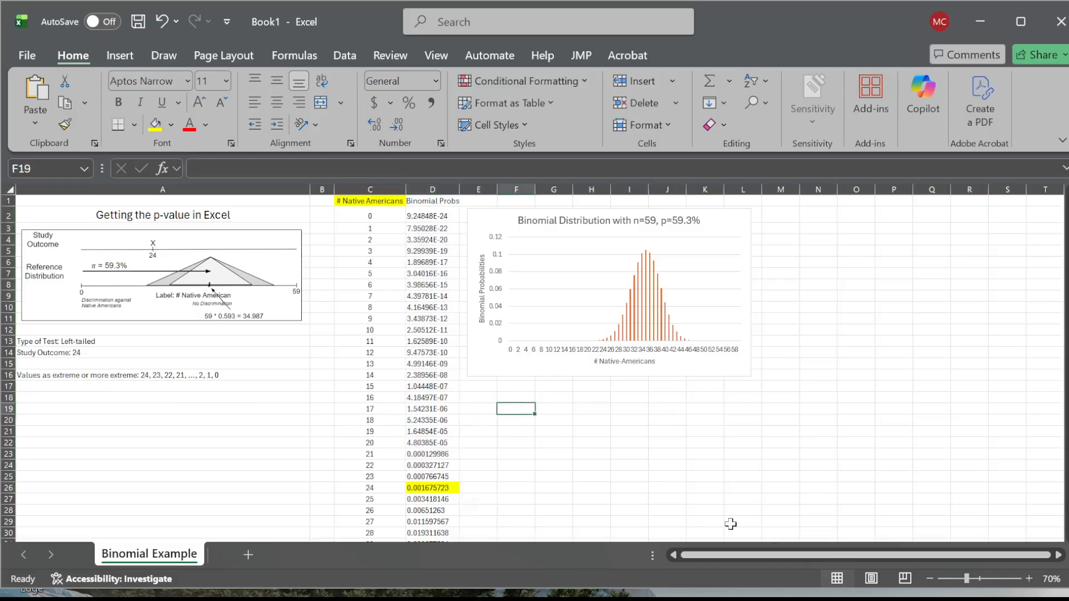
left_click(1029, 579)
left_click(1029, 579)
left_click(1029, 579)
left_click(1030, 579)
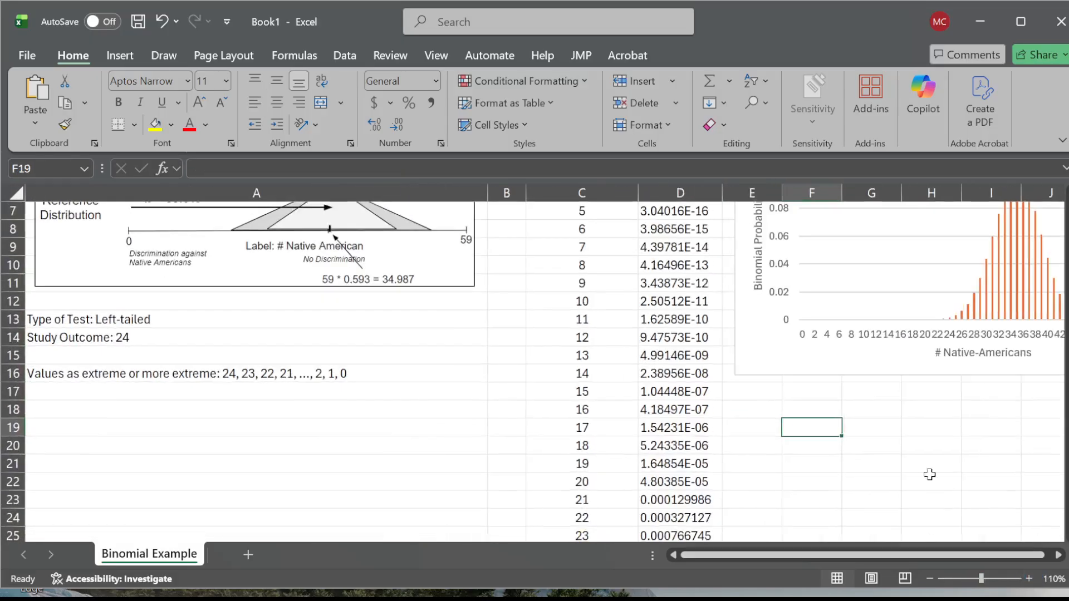
- Record the left-tailed result in cell F19 as "P-value = 0.00279"
type("=-vlaue")
key("BackSpace")
key("BackSpace")
key("BackSpace")
type("alue")
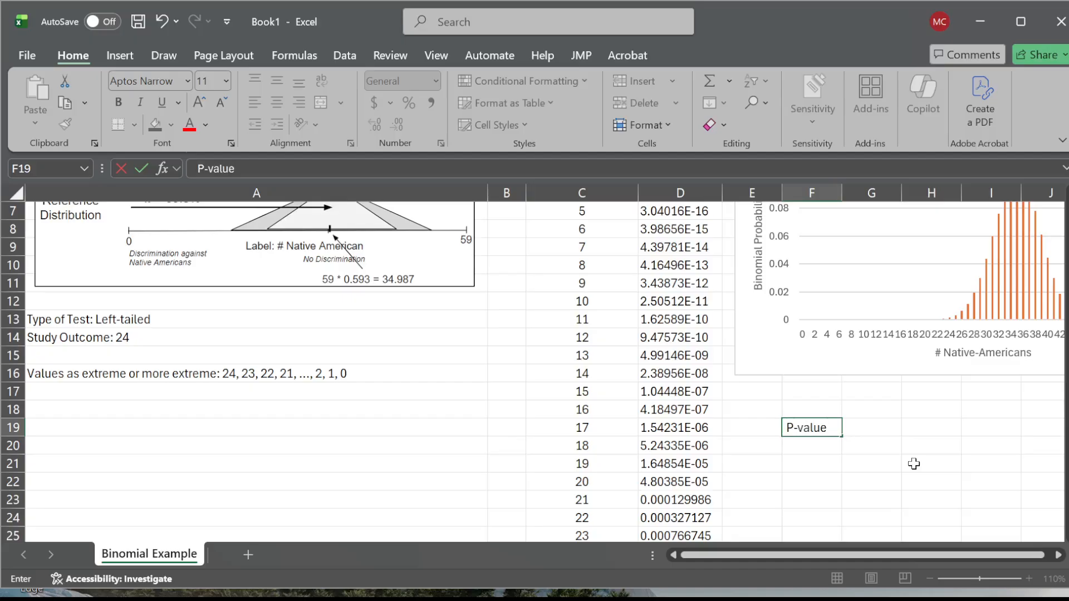
type(" = 0.00279")
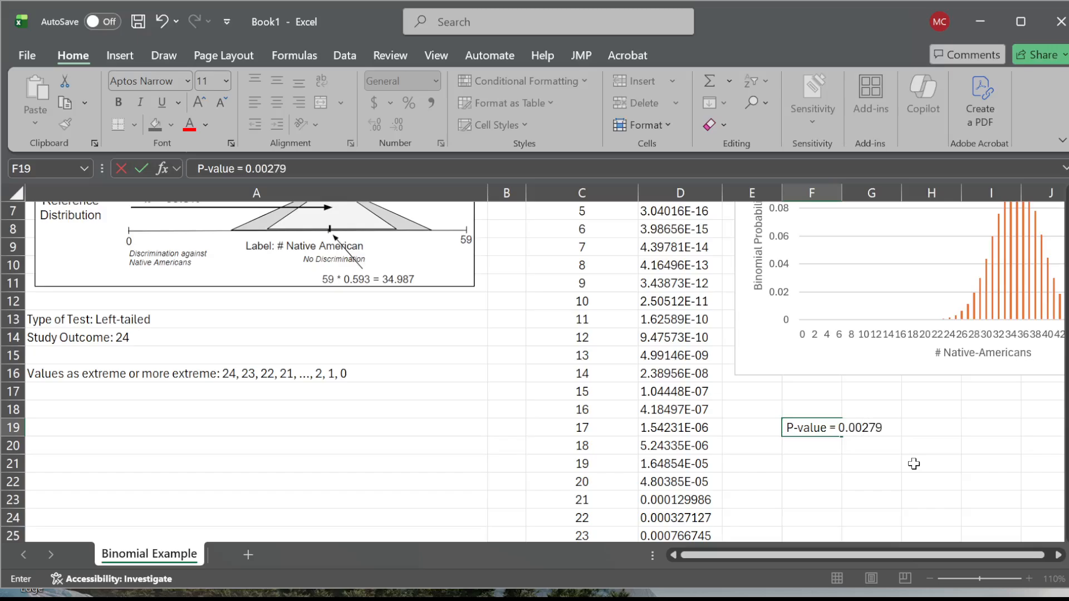
left_click(902, 458)
- Recheck the sum of the binomial probabilities for 0 through 24 in column D against the recorded p-value
scroll(735, 476, "down", 2)
left_click_drag(693, 443, 662, 238)
left_click(884, 526)
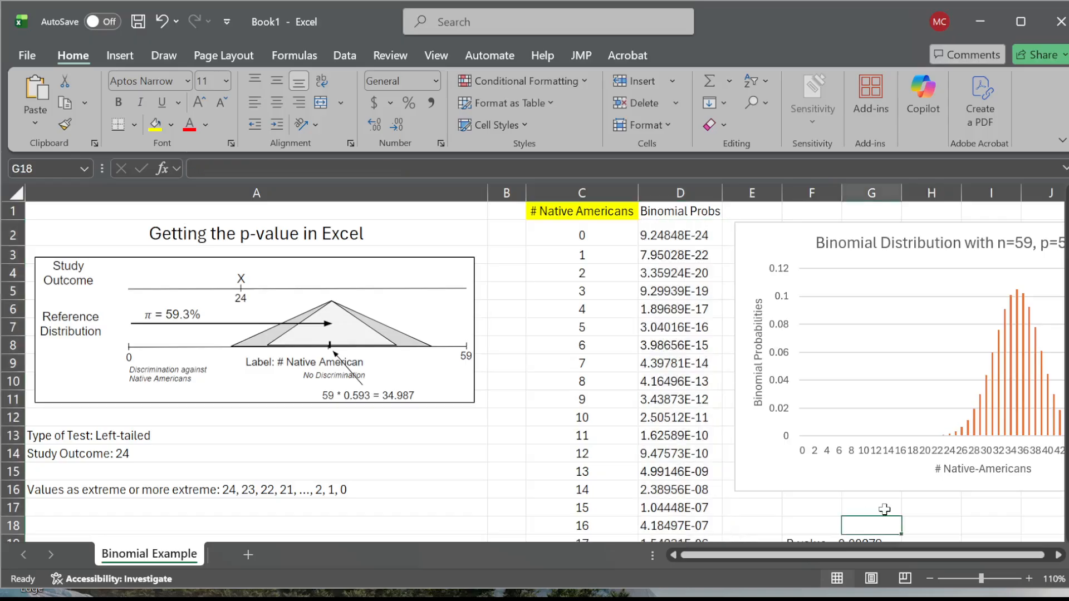
scroll(883, 510, "down", 2)
left_click(885, 437)
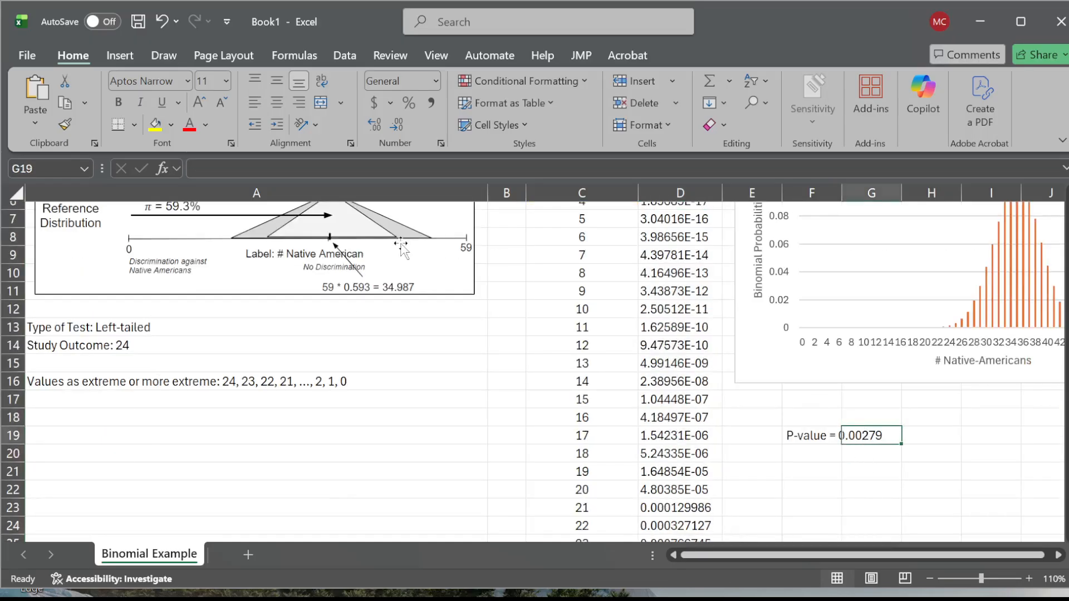
- Correct the text in F19 to read "P-value = 0.00297"
left_click(807, 437)
double_click(807, 437)
key("BackSpace")
key("BackSpace")
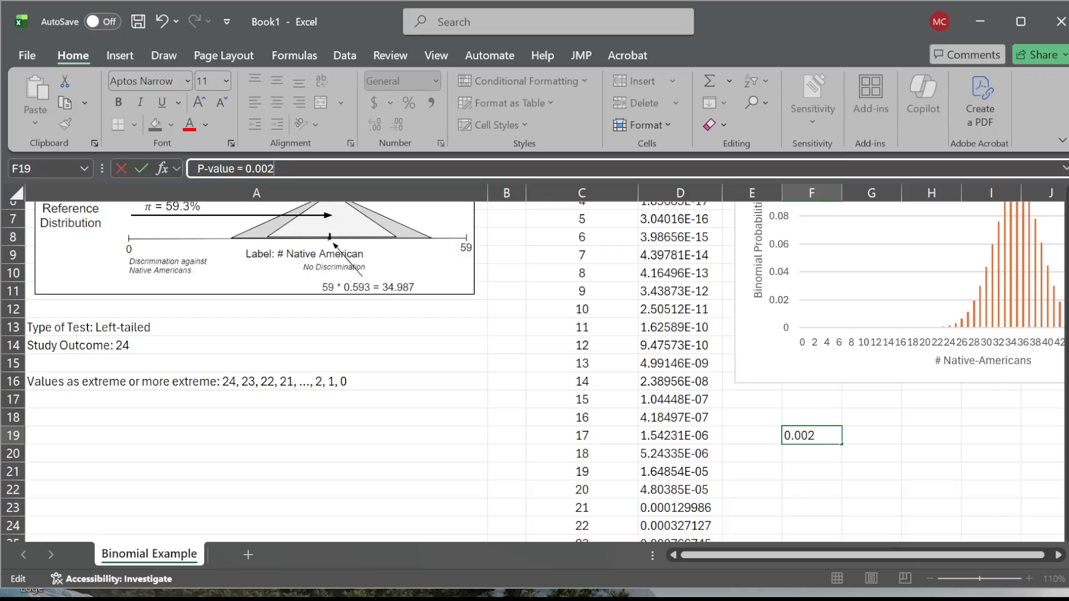
type("97")
key("Return")
key("Return")
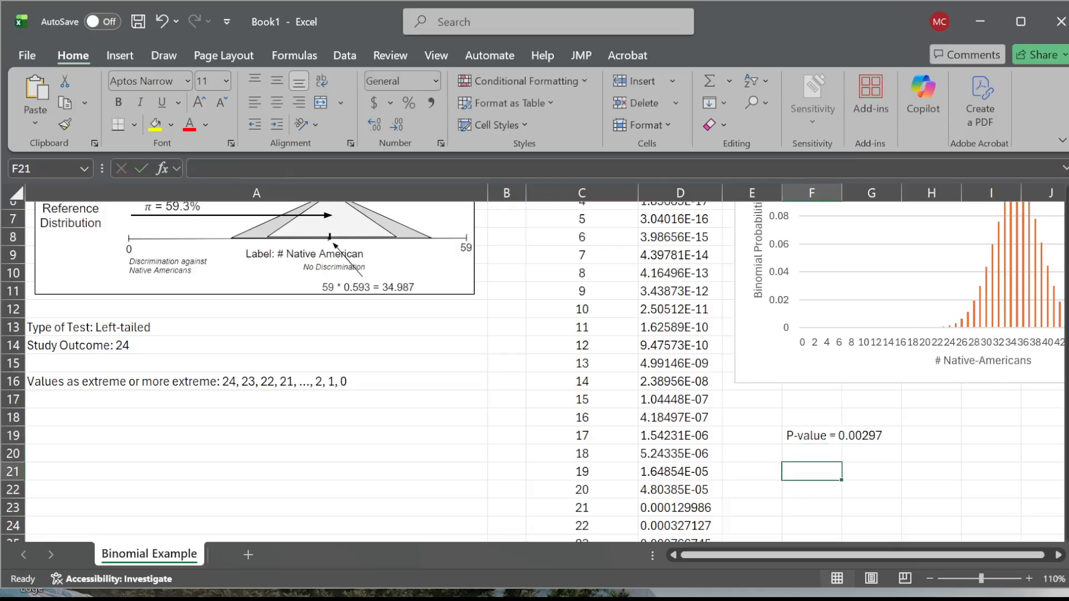
- Enter the significance comparison "Is 0.00297 < 0.05? Yes" in cell F21
type("Is this ")
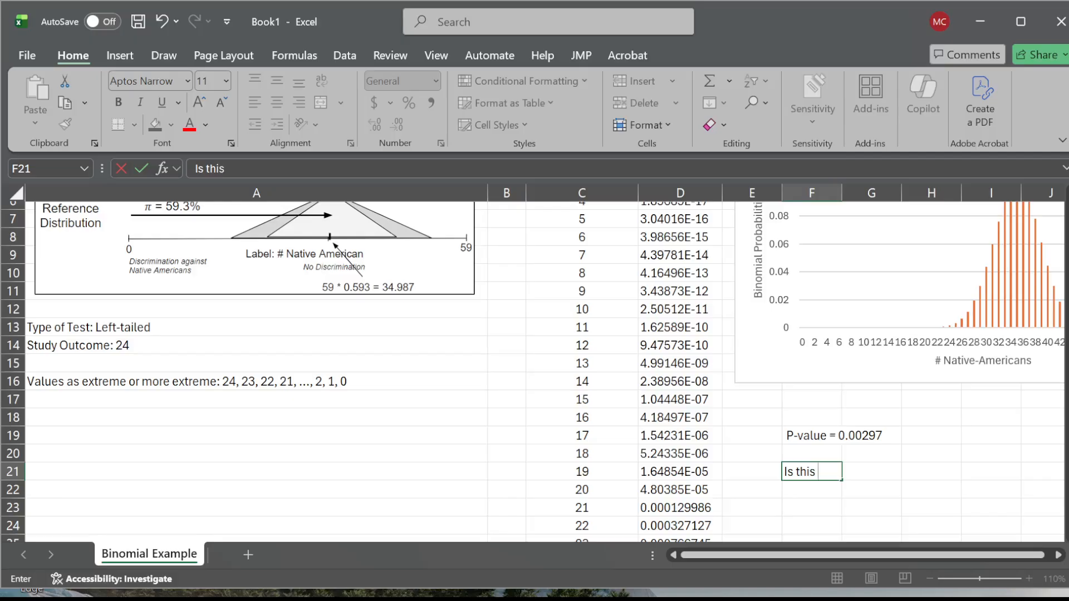
type("less than 0.05")
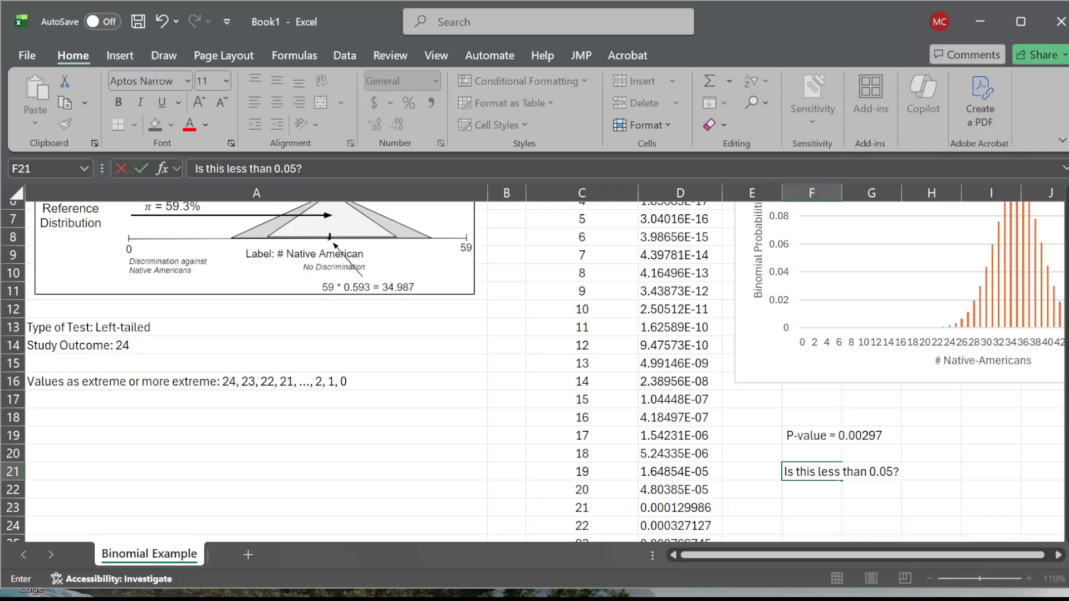
type("?")
key("BackSpace")
key("BackSpace")
key("BackSpace")
key("BackSpace")
key("BackSpace")
key("BackSpace")
key("BackSpace")
key("BackSpace")
key("BackSpace")
key("BackSpace")
key("BackSpace")
key("BackSpace")
key("BackSpace")
key("BackSpace")
key("BackSpace")
key("BackSpace")
key("BackSpace")
key("BackSpace")
key("BackSpace")
key("BackSpace")
key("BackSpace")
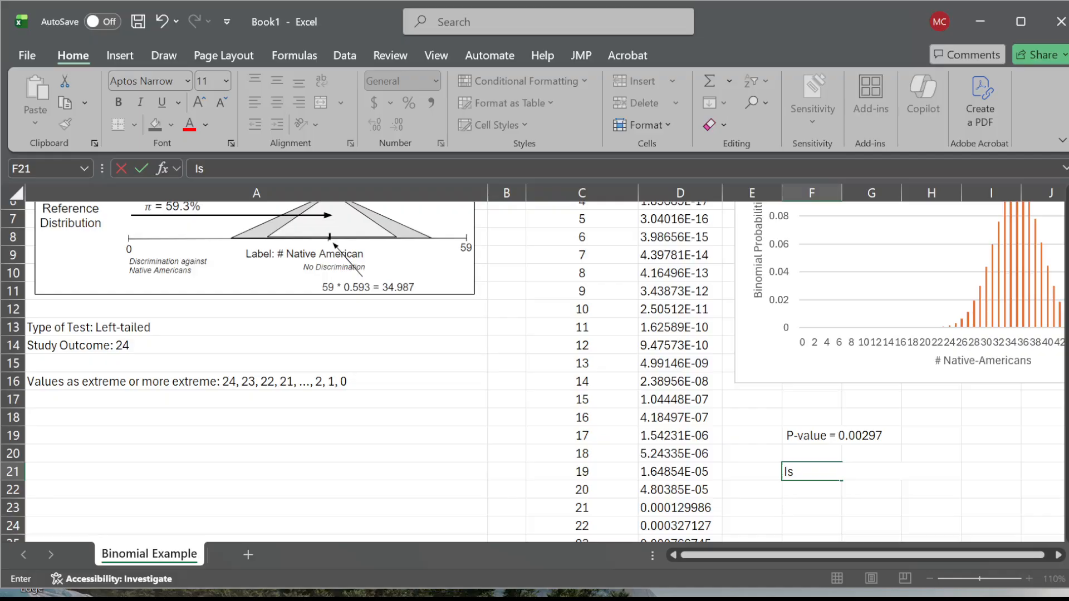
type("0.00297 < 0.05")
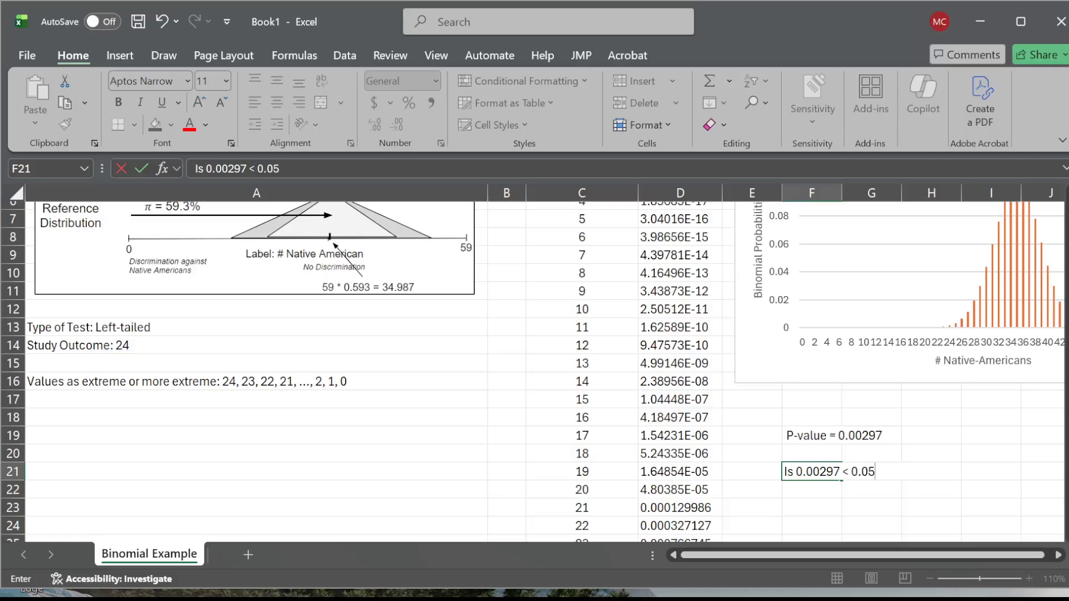
type("? Yes")
key("Return")
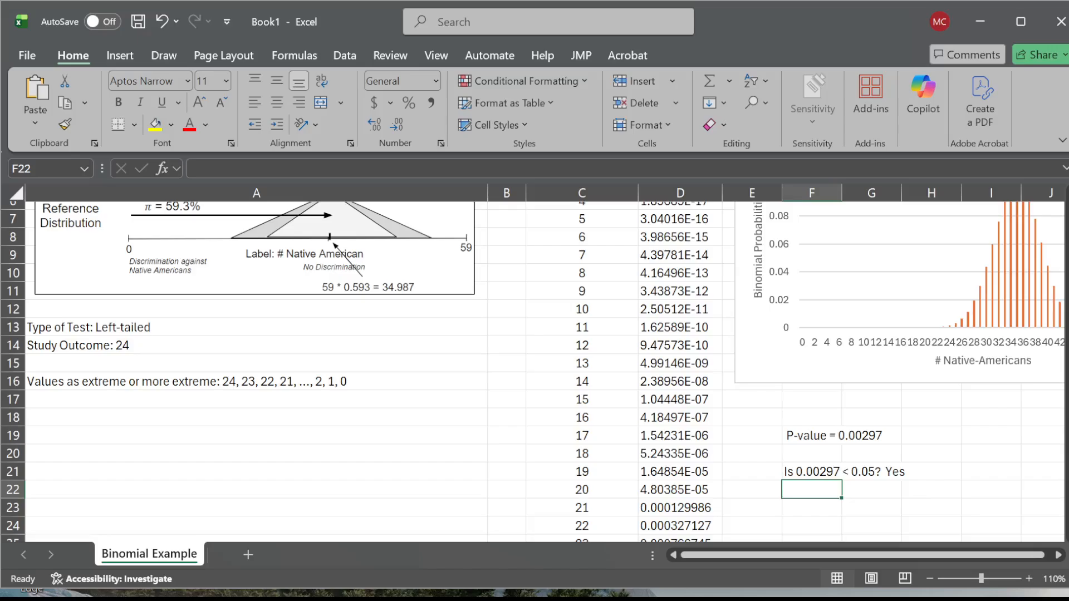
- Enter the decision "I have enough evidence for the RQ" in cell F22
type("I hav")
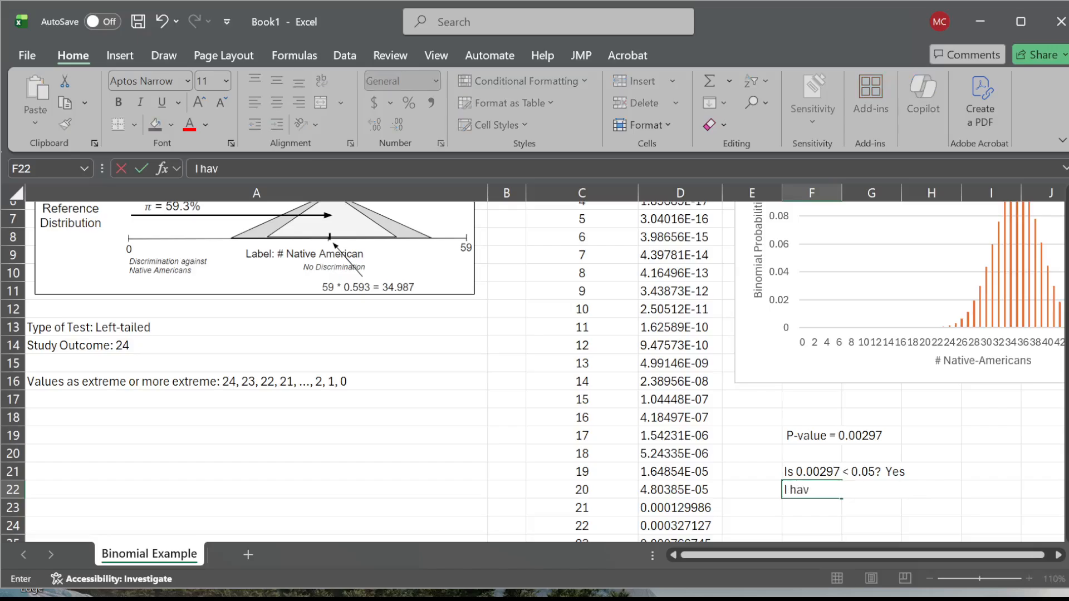
type("e evough e")
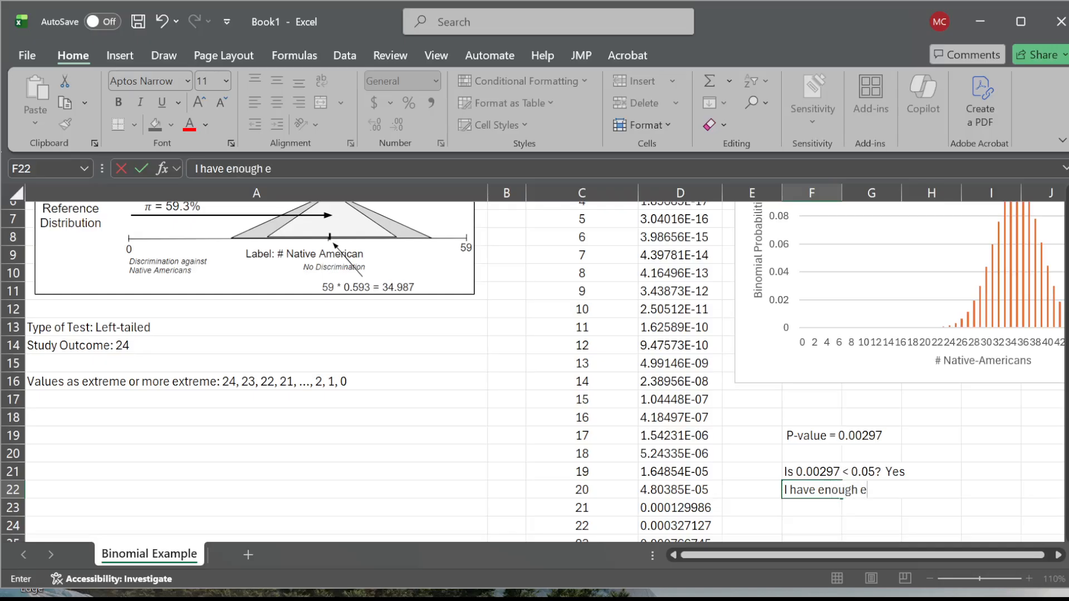
type("vidence for the RQ")
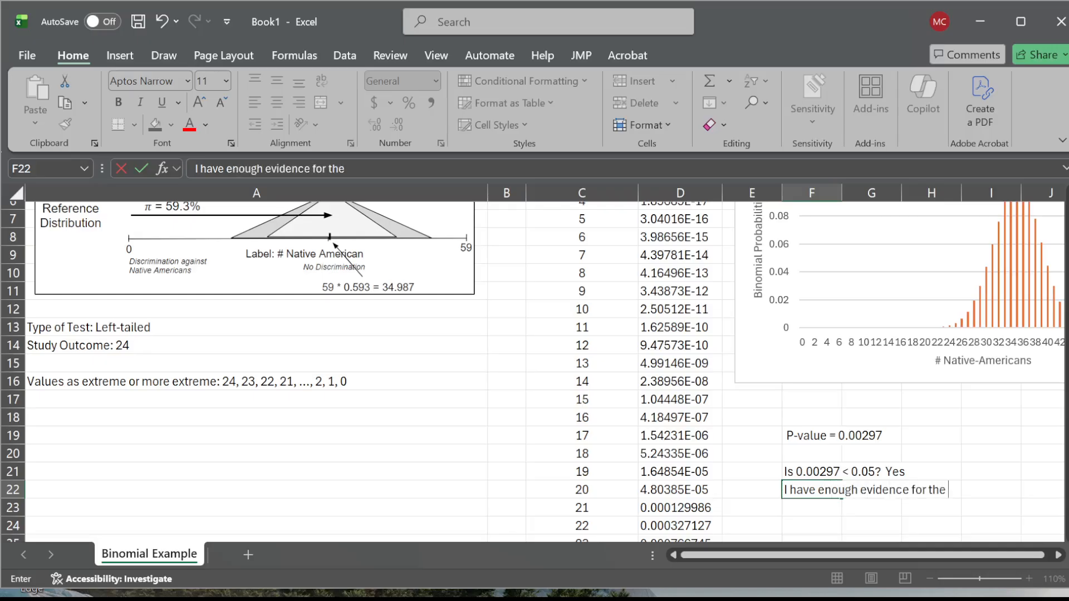
key("Return")
key("Return")
- Add the label "Conclusion:" in cell F24, leaving a blank row beneath the decision
type("Conclusion:")
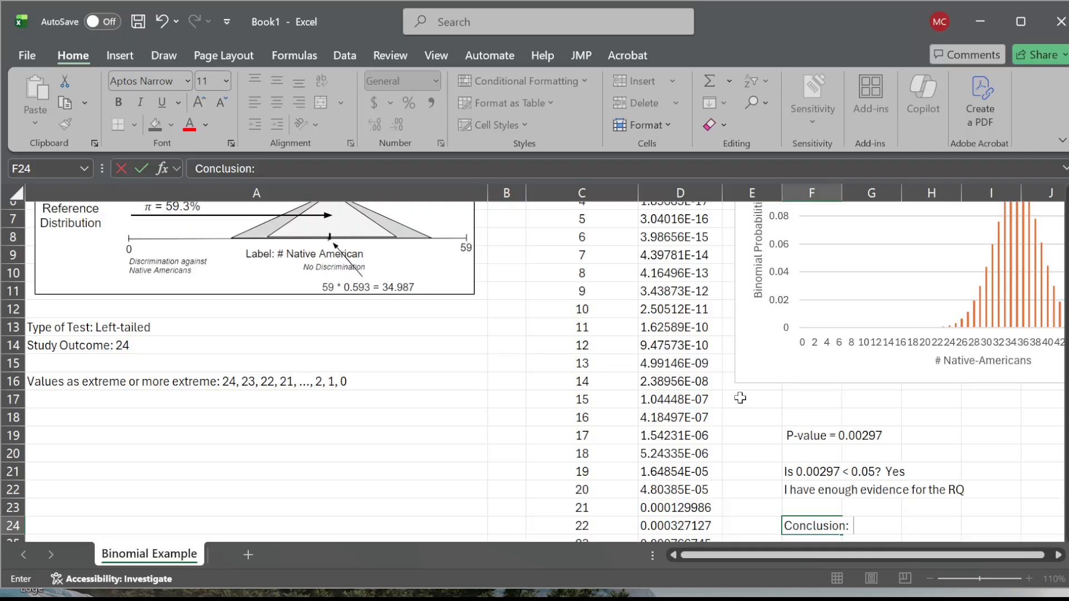
left_click(924, 489)
scroll(925, 491, "down", 1)
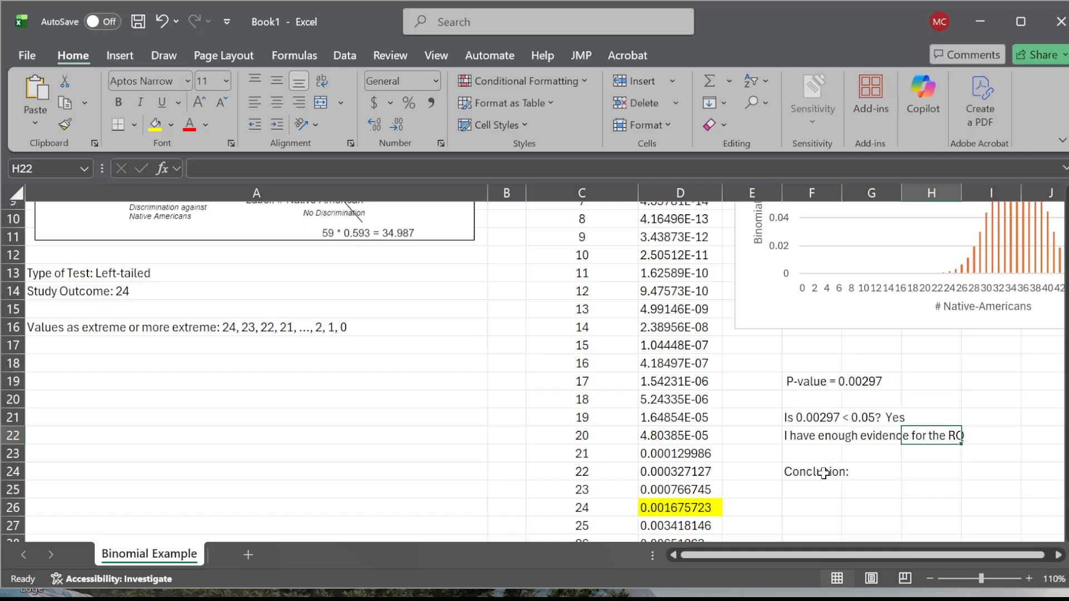
scroll(824, 472, "up", 2)
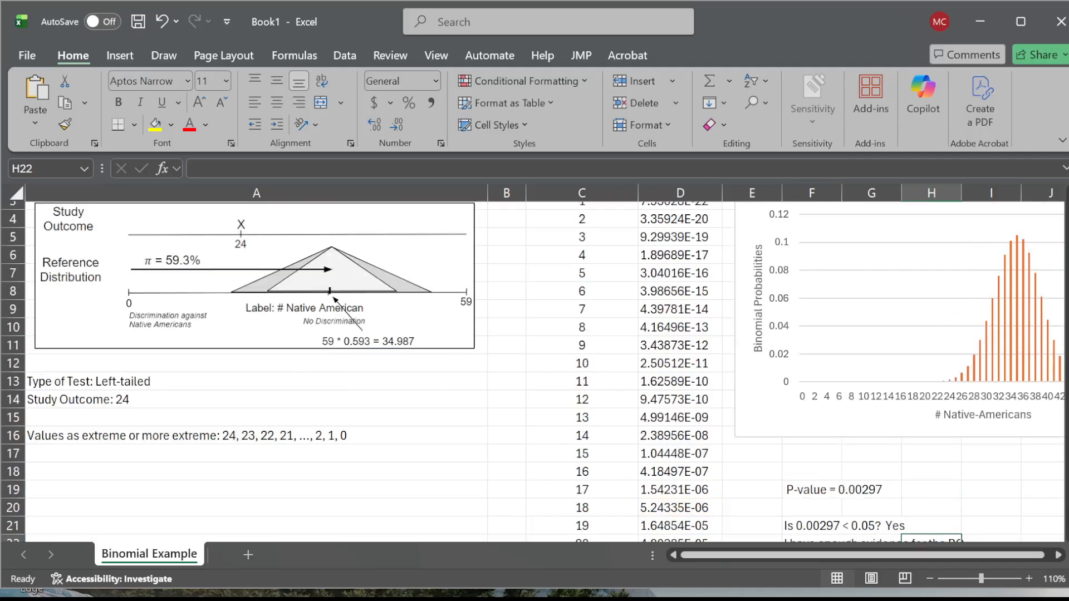